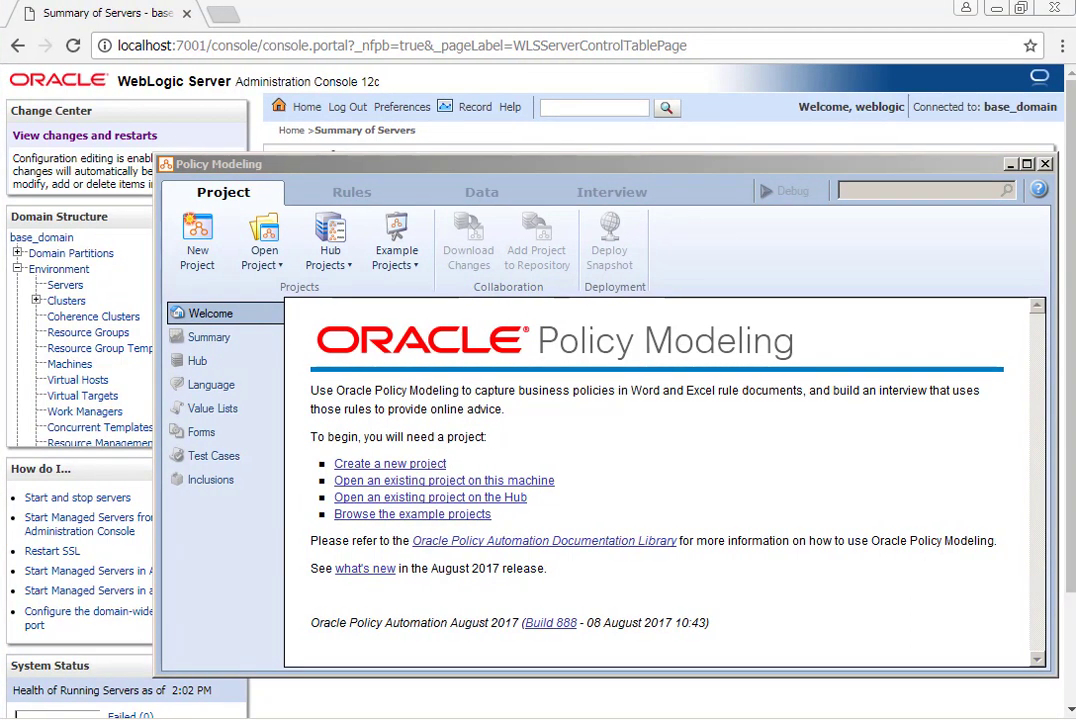
- Open the zipped project SiebelExample.zip from the shared Downloads network drive, storing it in the default local projects folder
drag(716, 168, 609, 100)
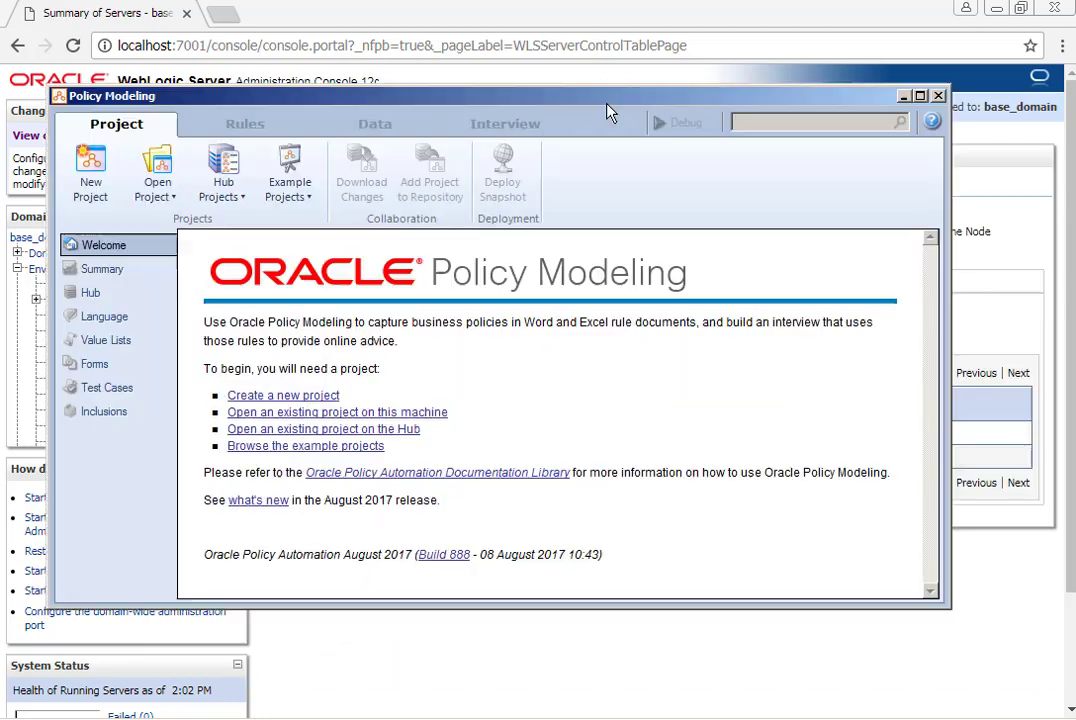
click(160, 199)
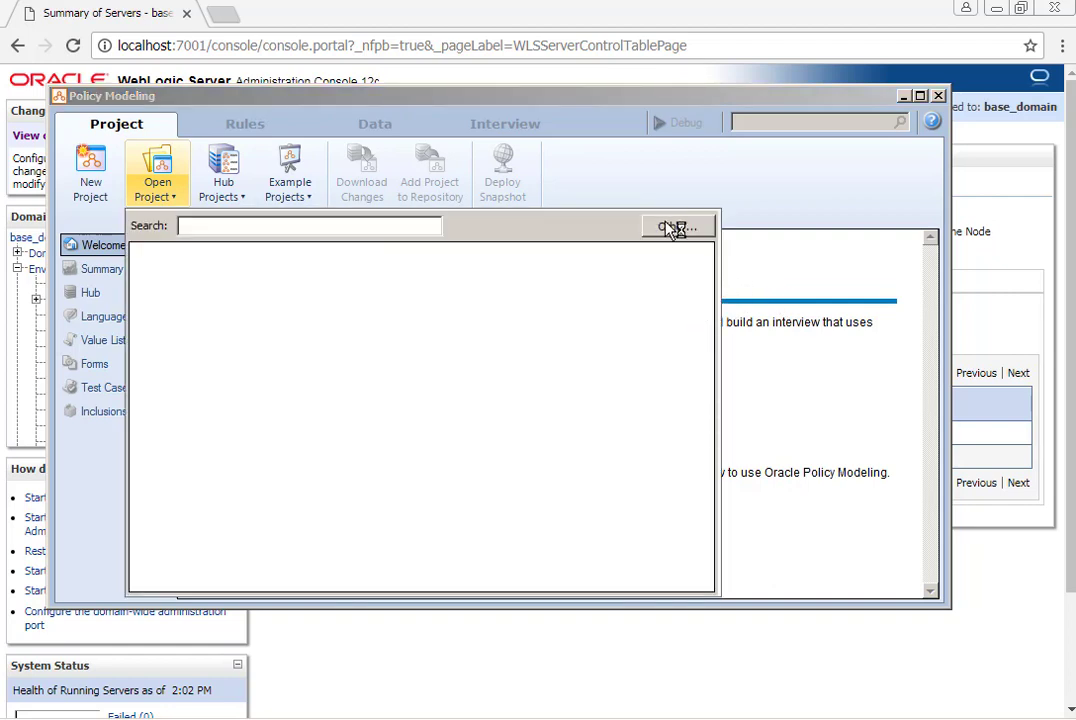
click(676, 228)
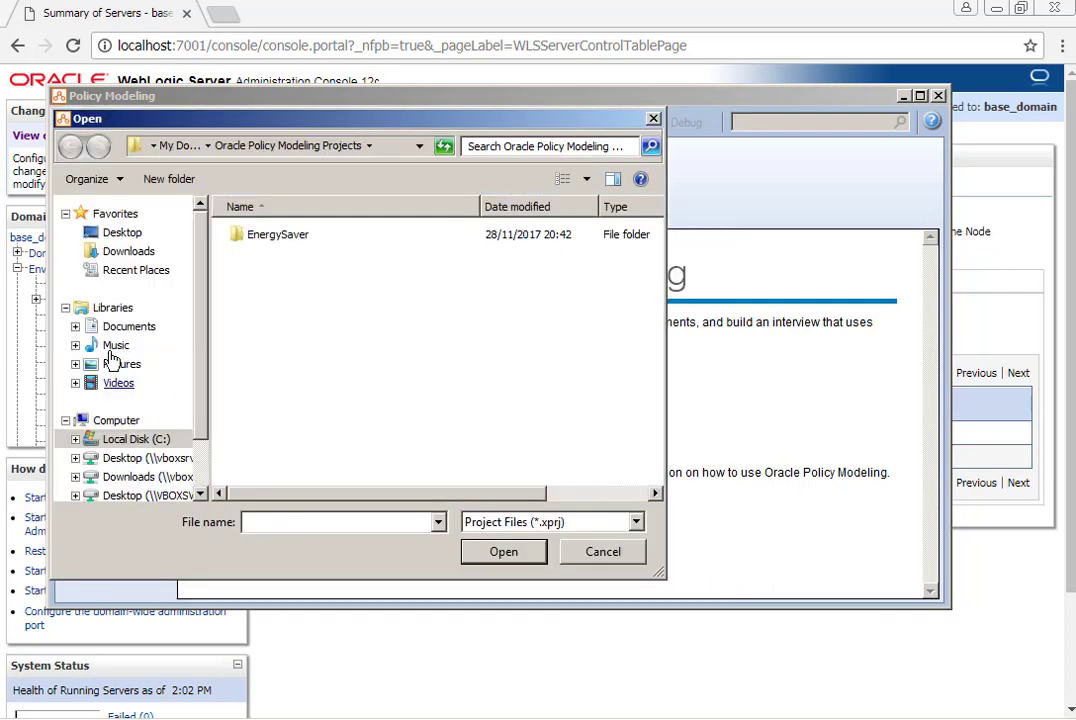
click(128, 252)
click(620, 522)
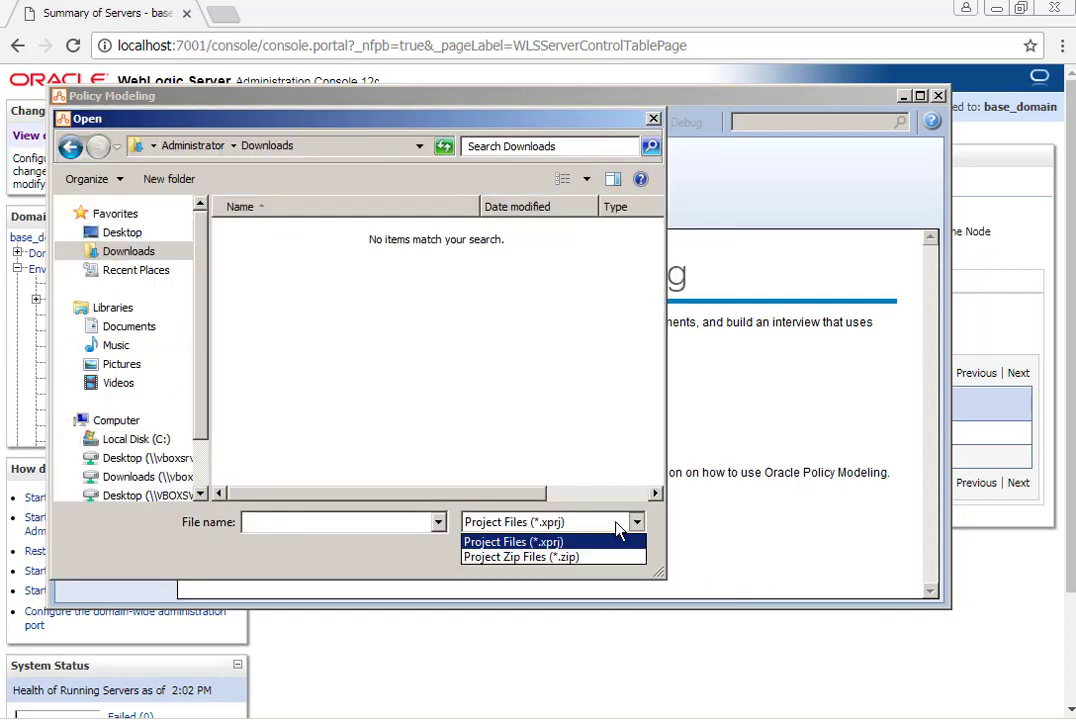
click(604, 560)
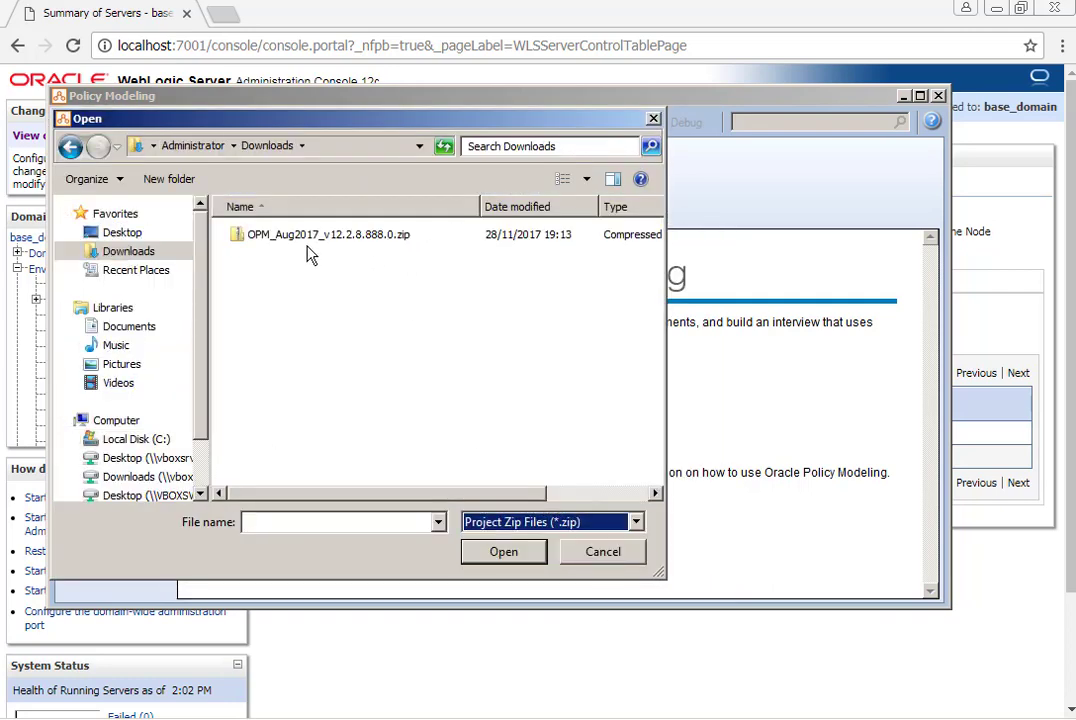
click(135, 477)
double_click(307, 452)
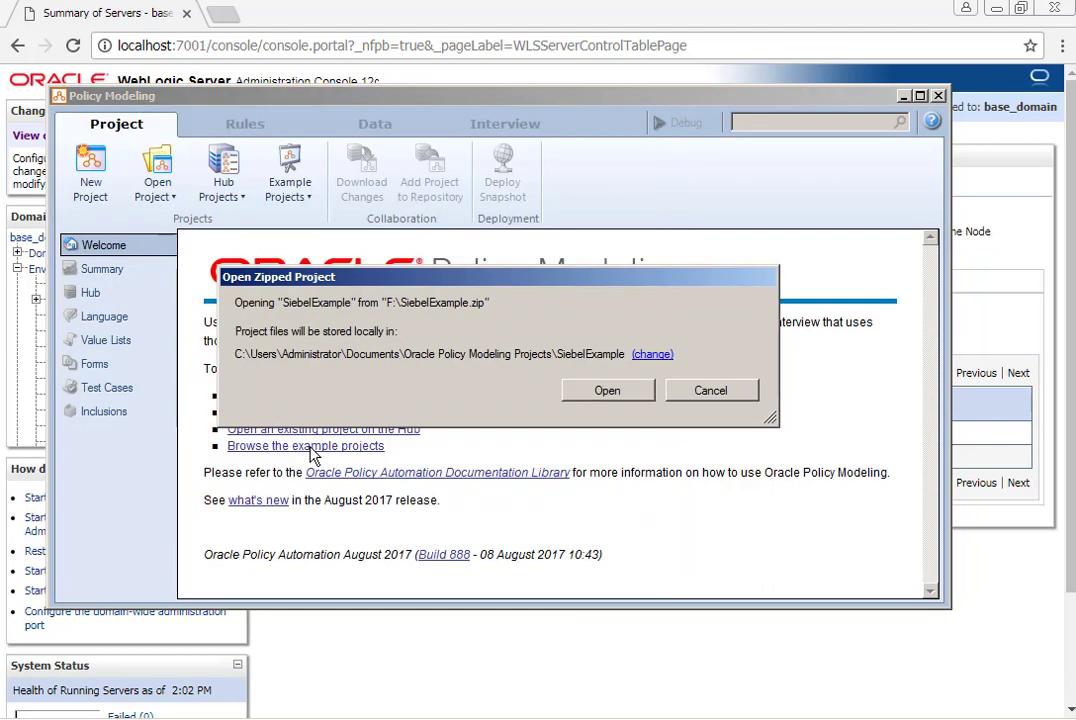
click(638, 395)
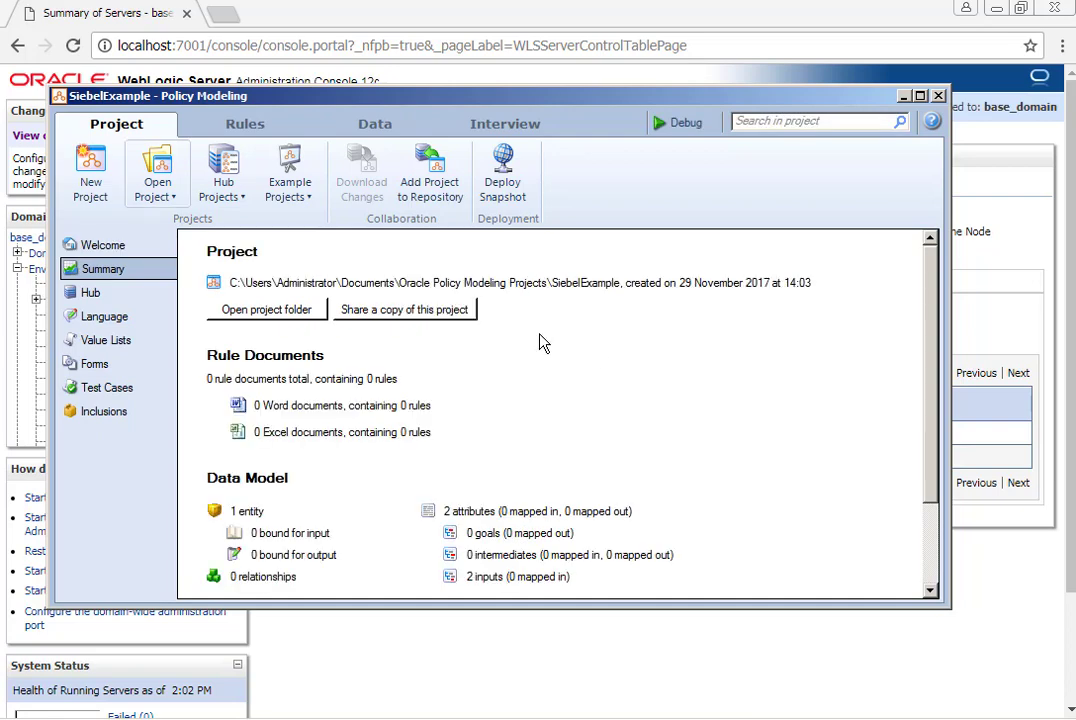
- Open the data mapping settings and log in to the Hub with the admin user name and the account password
click(345, 124)
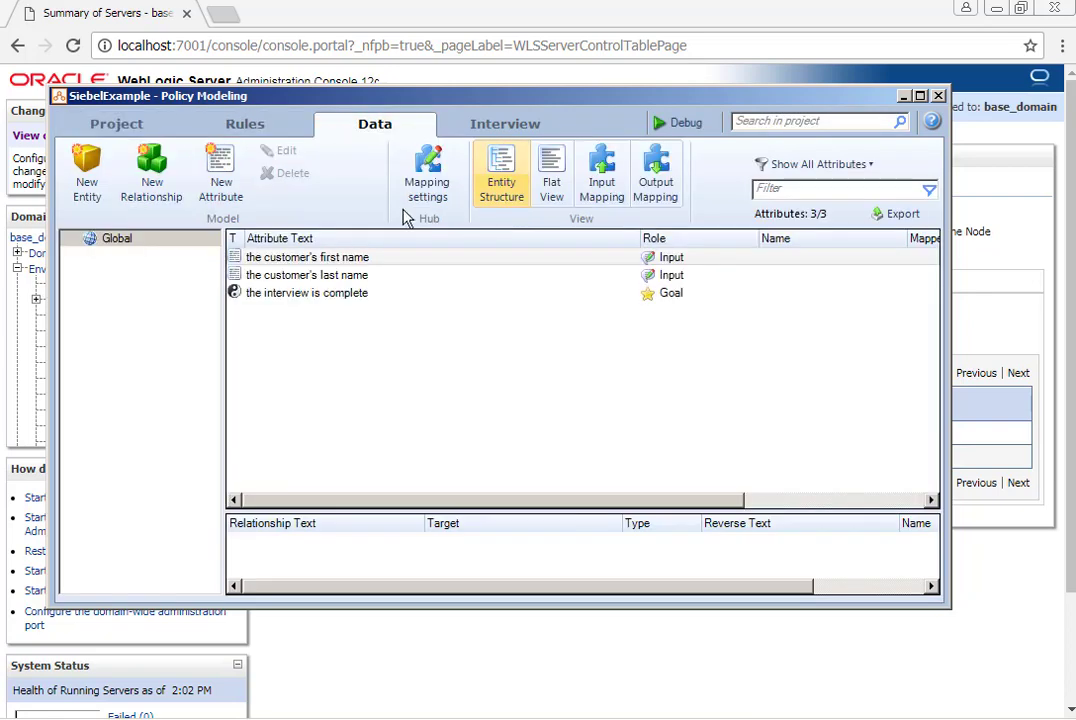
click(425, 177)
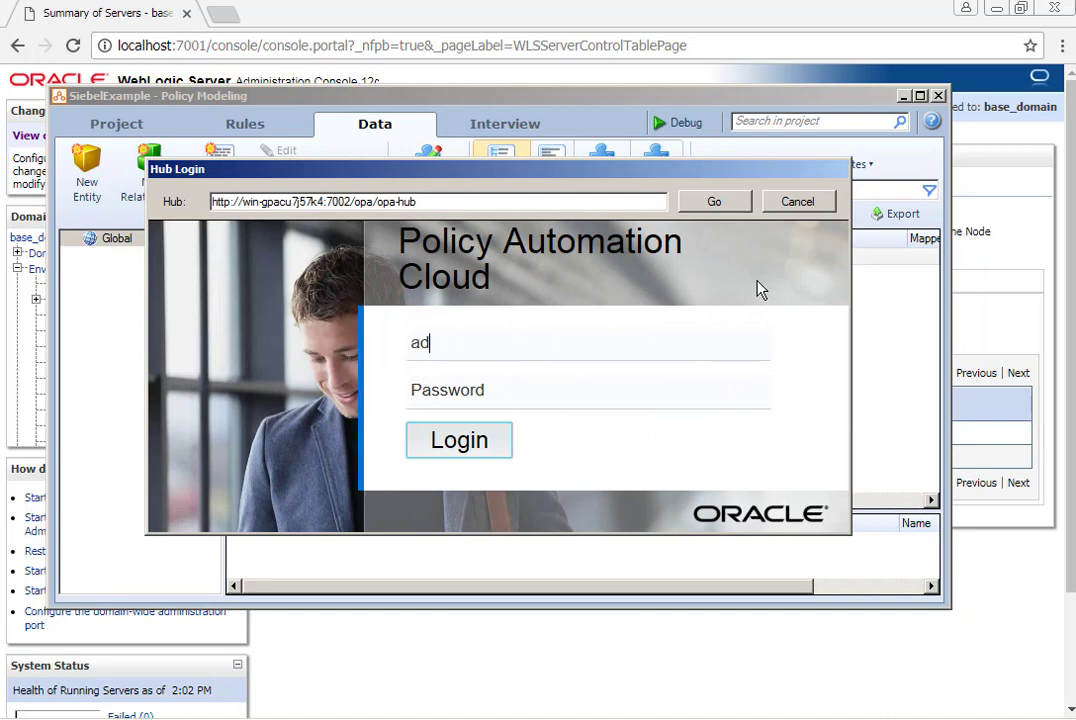
key(Tab)
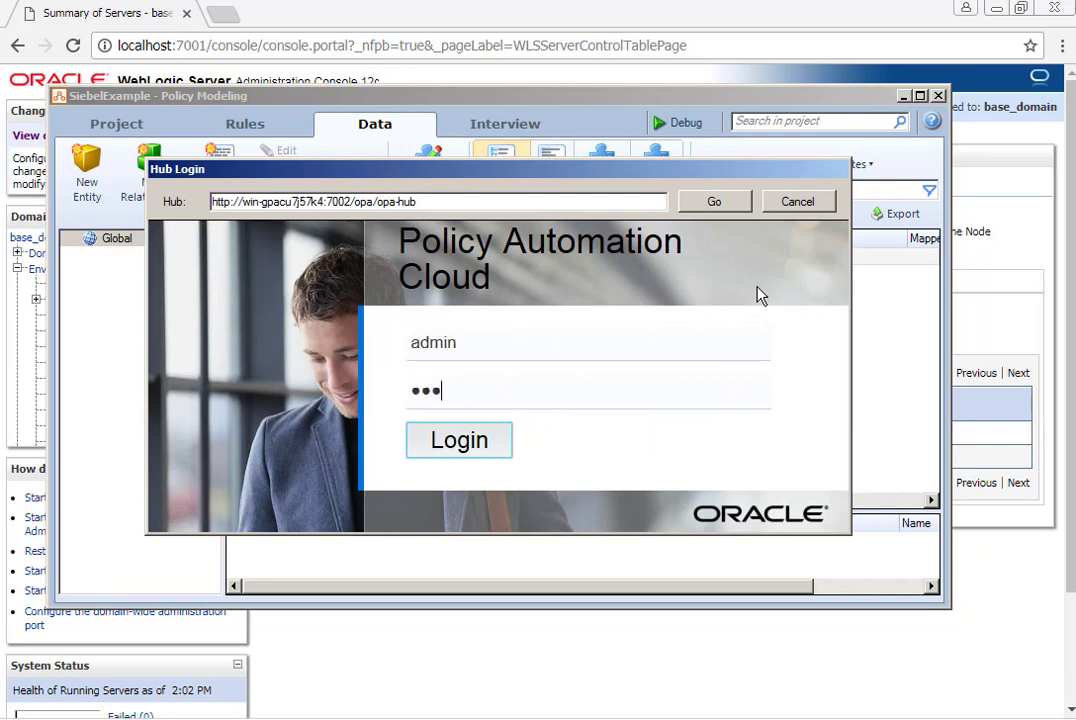
click(449, 440)
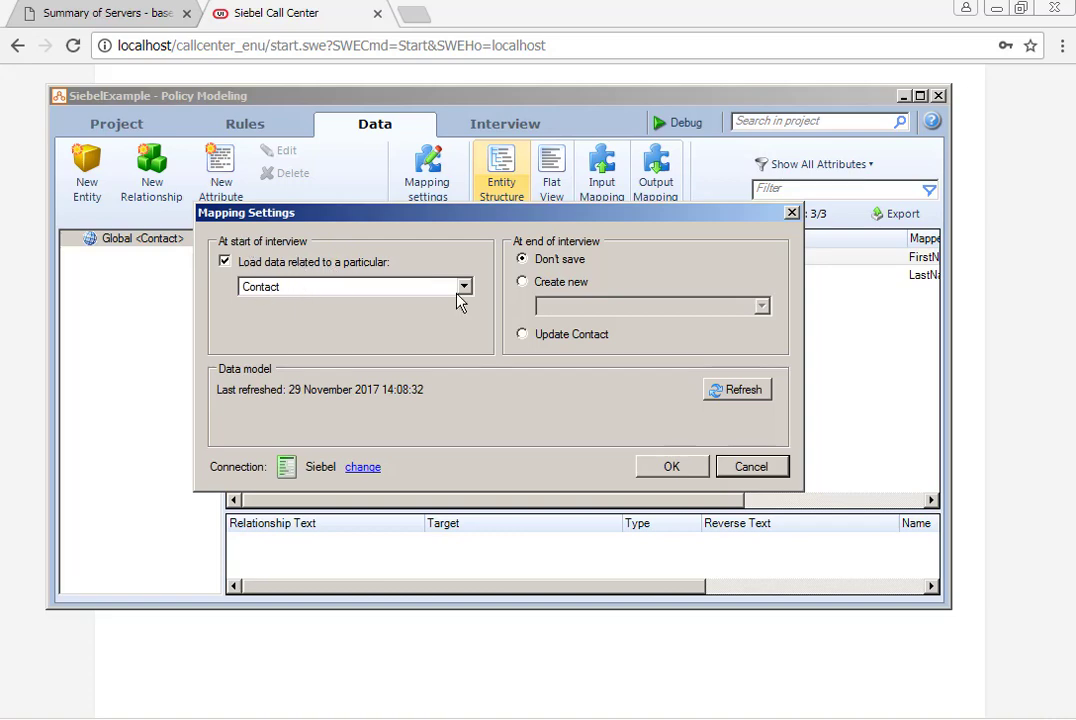
- Accept mapping settings that load Contact data at interview start and save nothing at the end, and check the FirstName input mapping
click(358, 267)
click(358, 267)
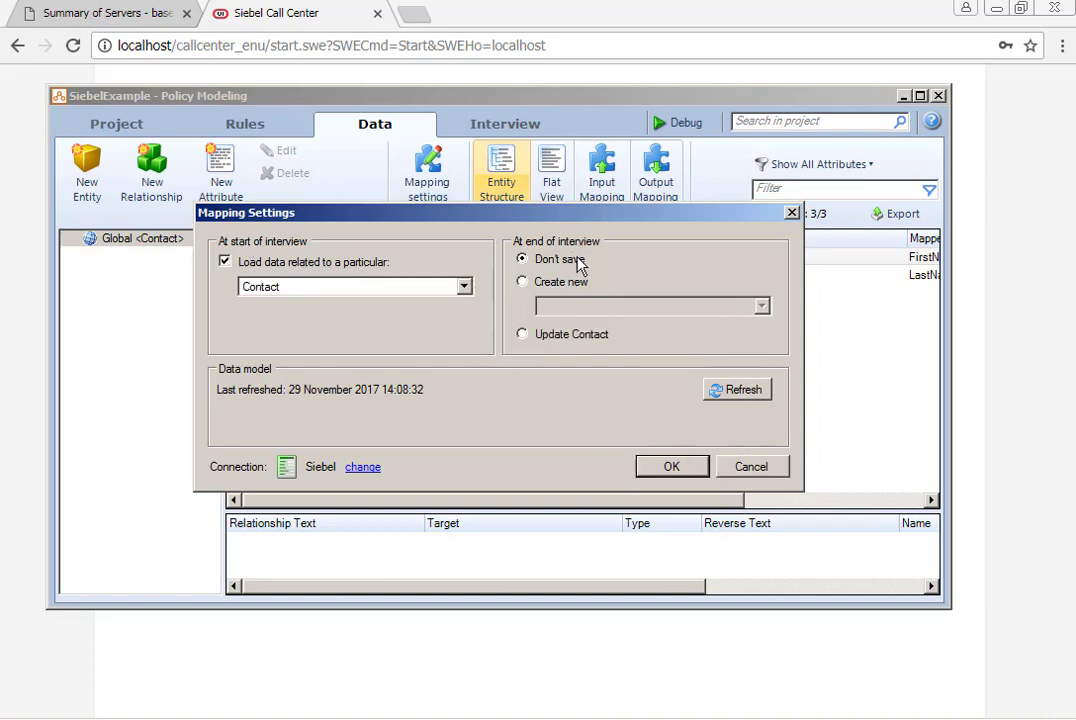
click(672, 468)
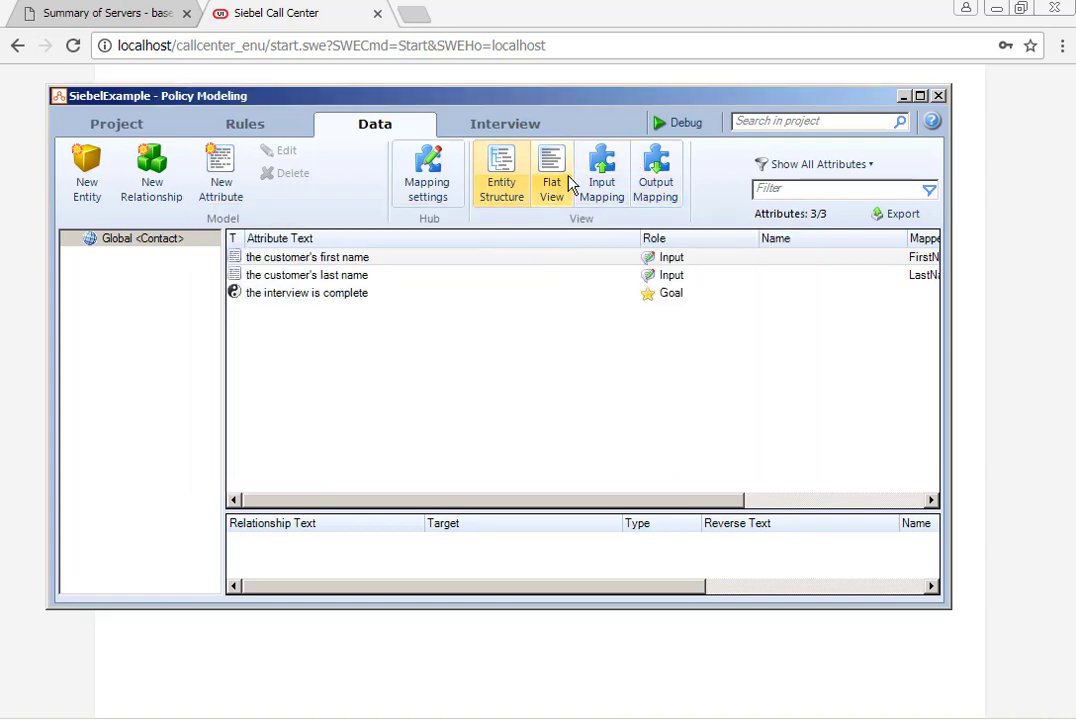
click(601, 180)
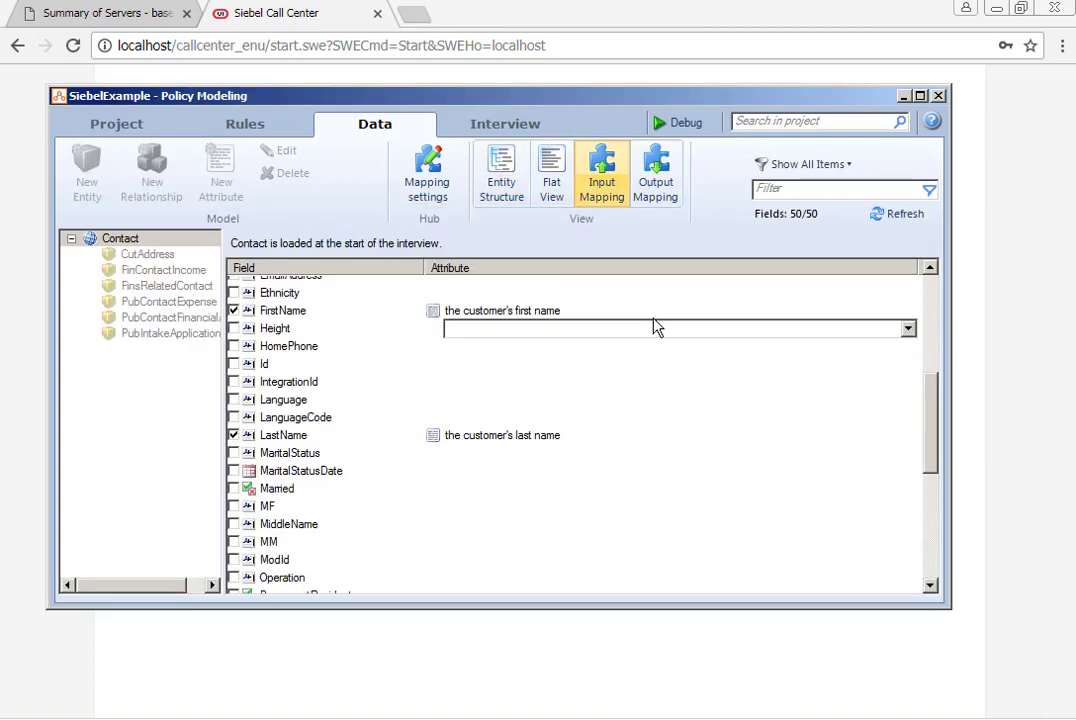
click(560, 311)
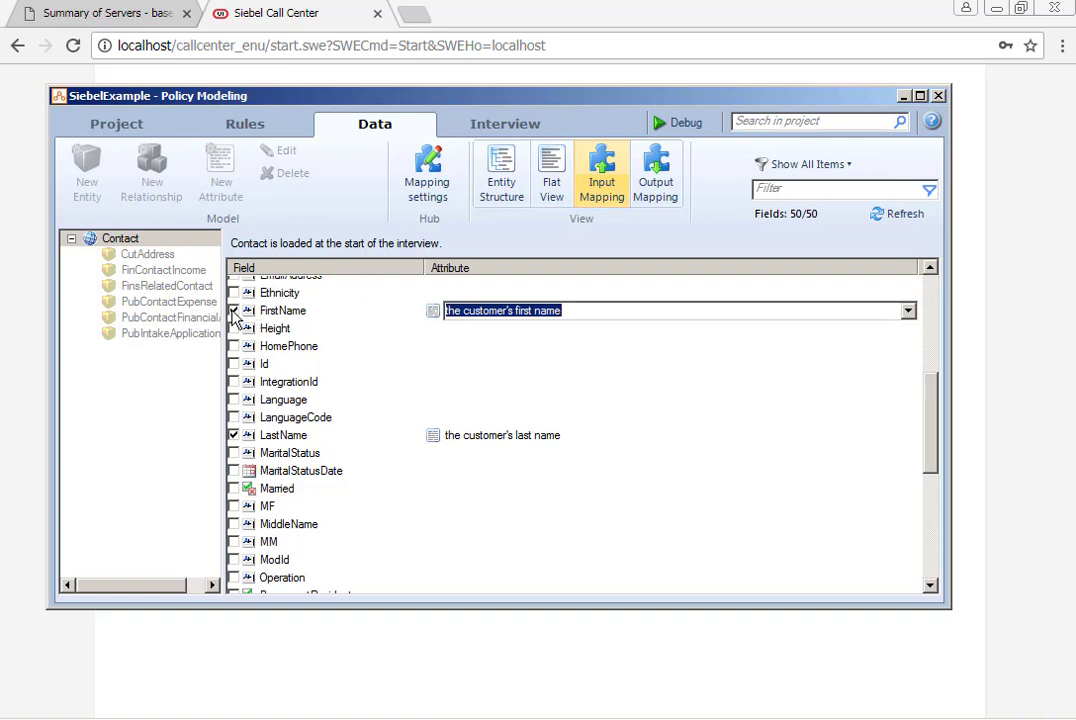
- Add inputs for the customer's first name and the customer's last name to the Interview Complete screen
click(505, 125)
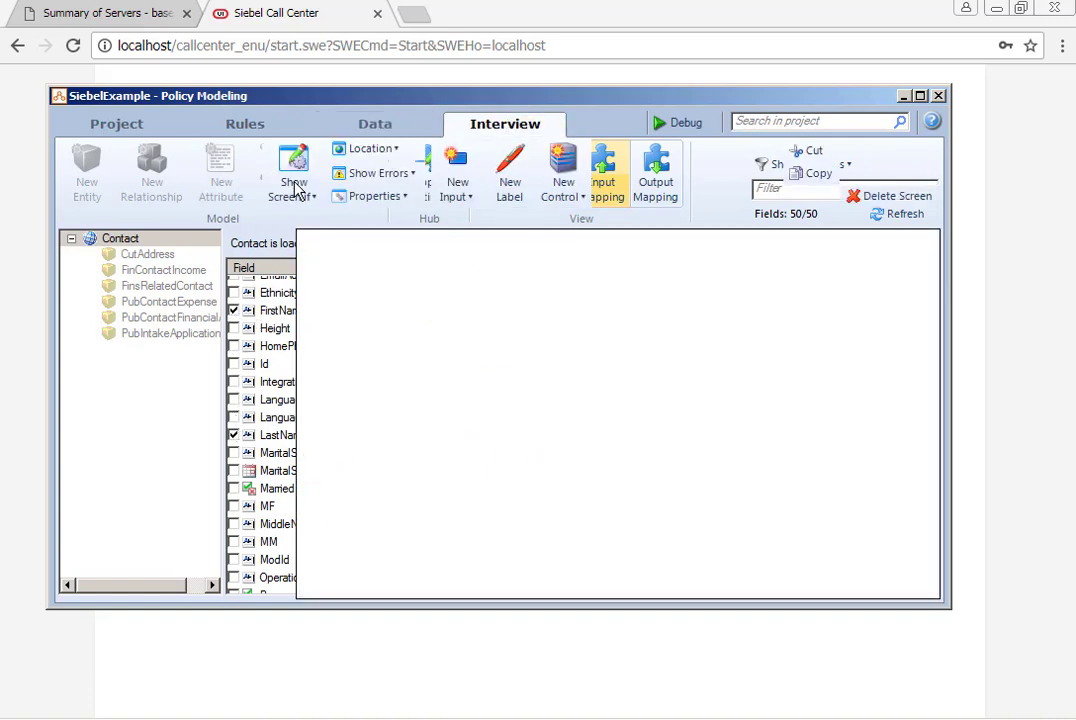
click(458, 192)
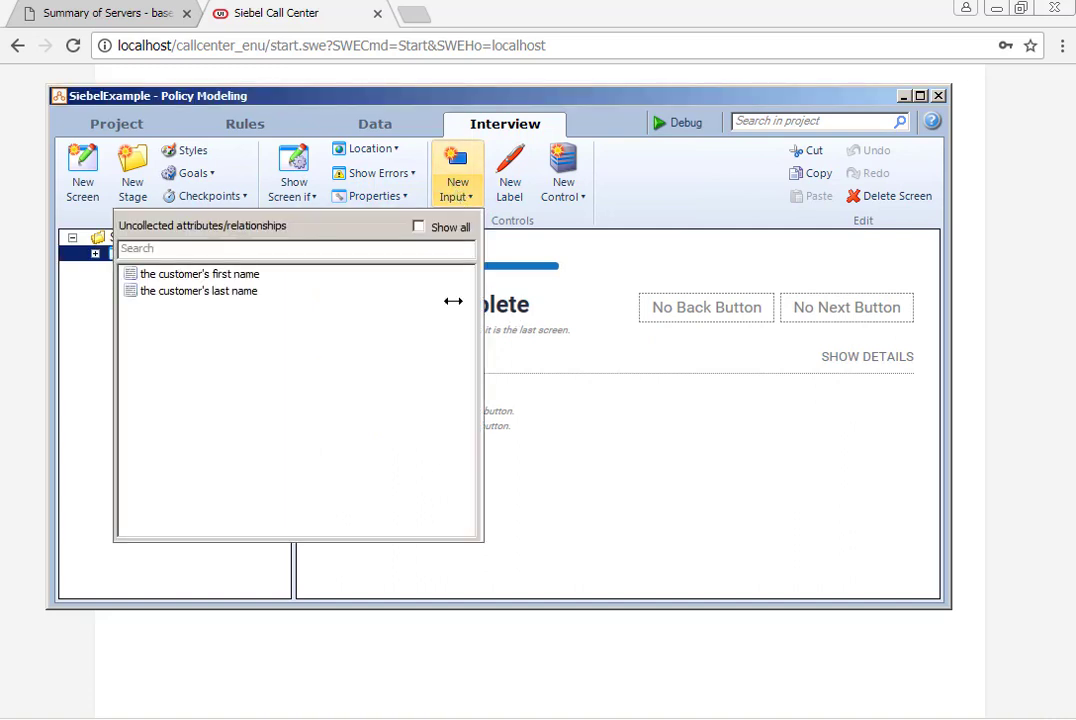
click(178, 276)
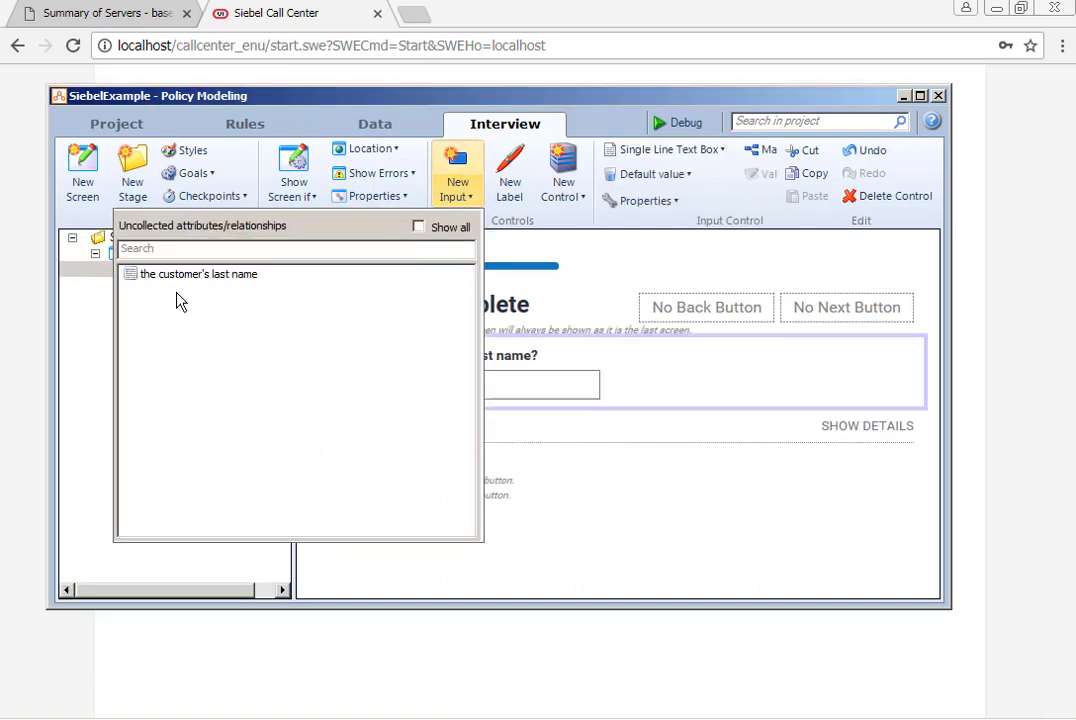
click(200, 275)
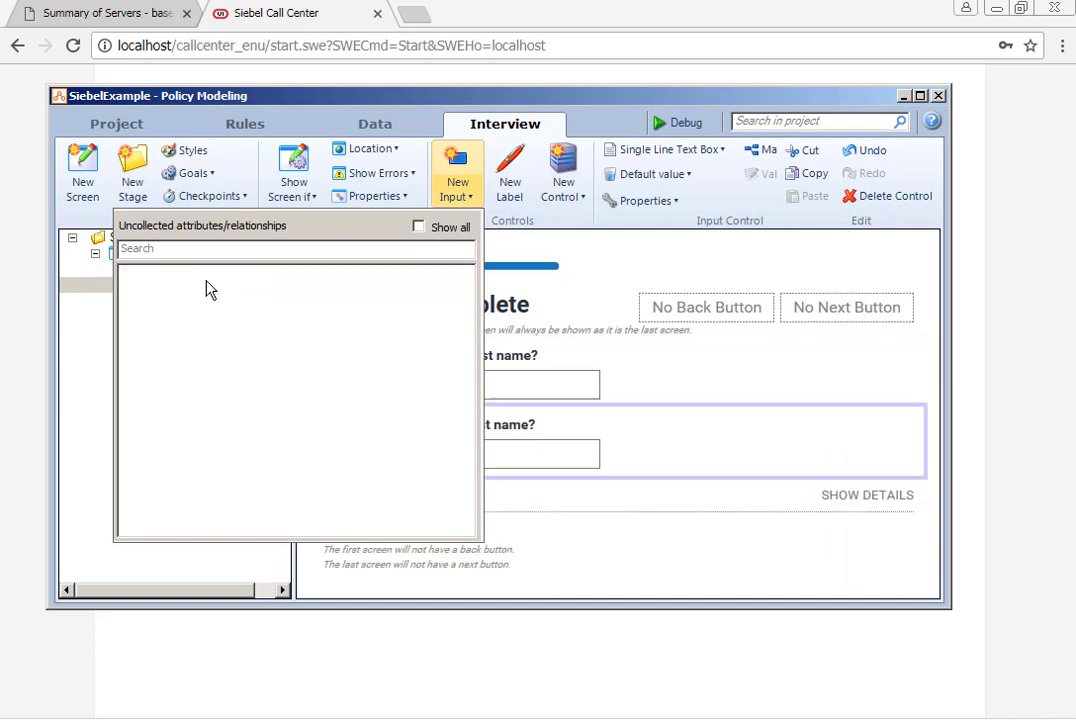
click(800, 365)
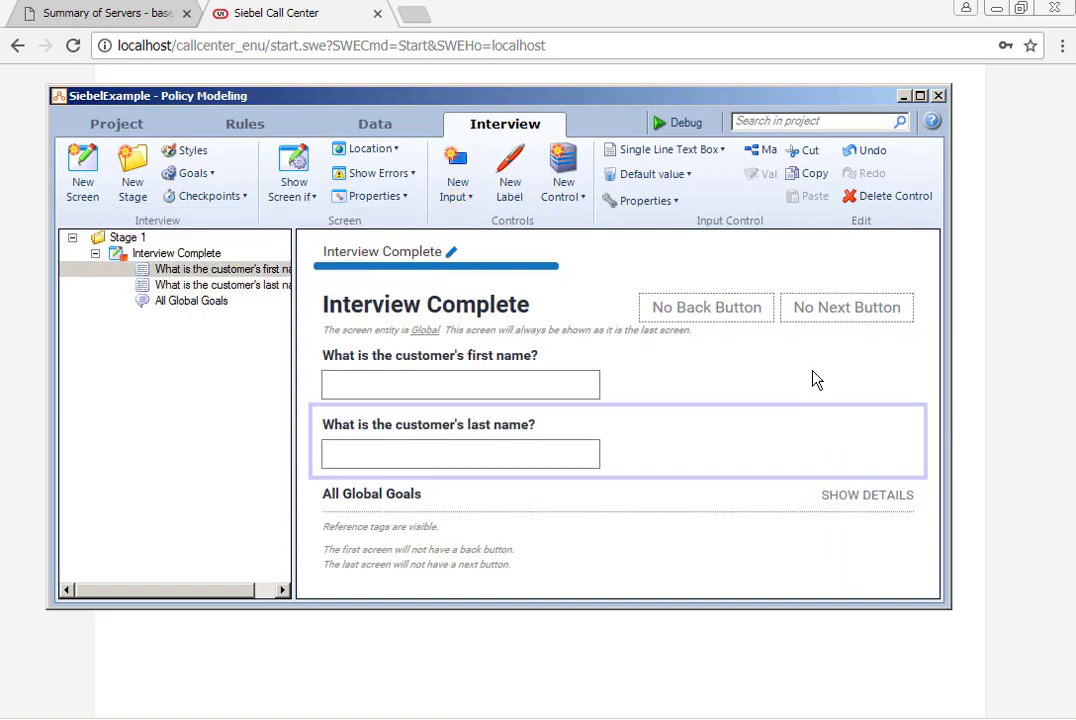
- Create a new screen in Stage 1 and move the first name and last name questions onto it
click(818, 391)
click(122, 237)
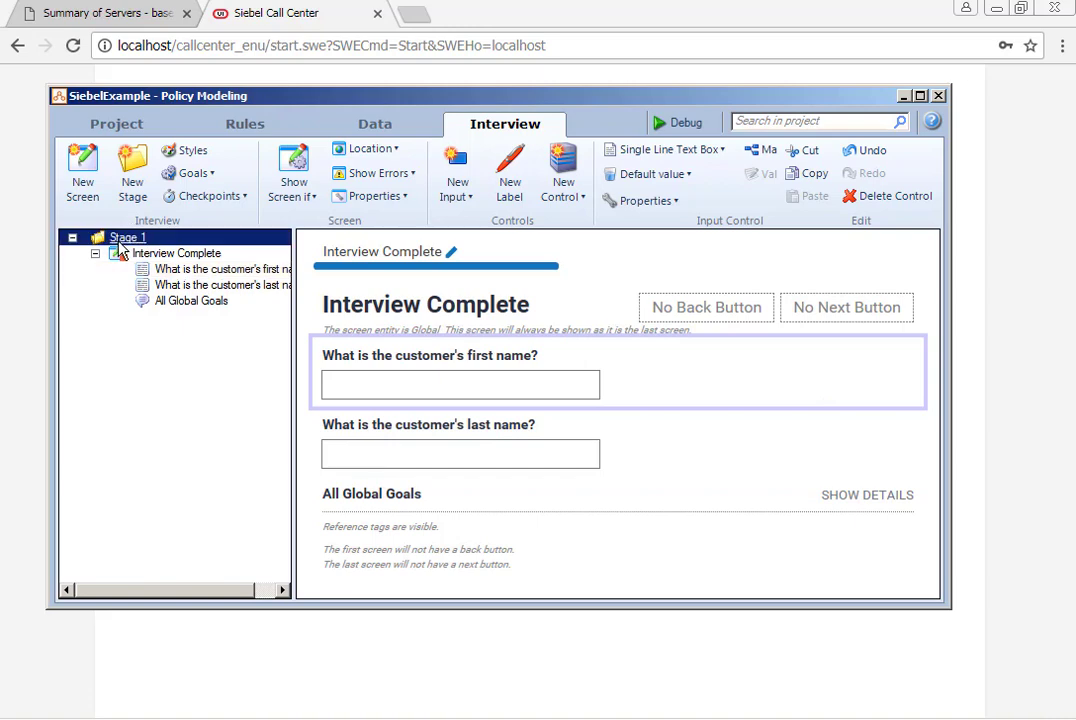
click(83, 172)
mouse_move(181, 288)
mouse_down()
mouse_move(166, 254)
mouse_move(180, 281)
mouse_up()
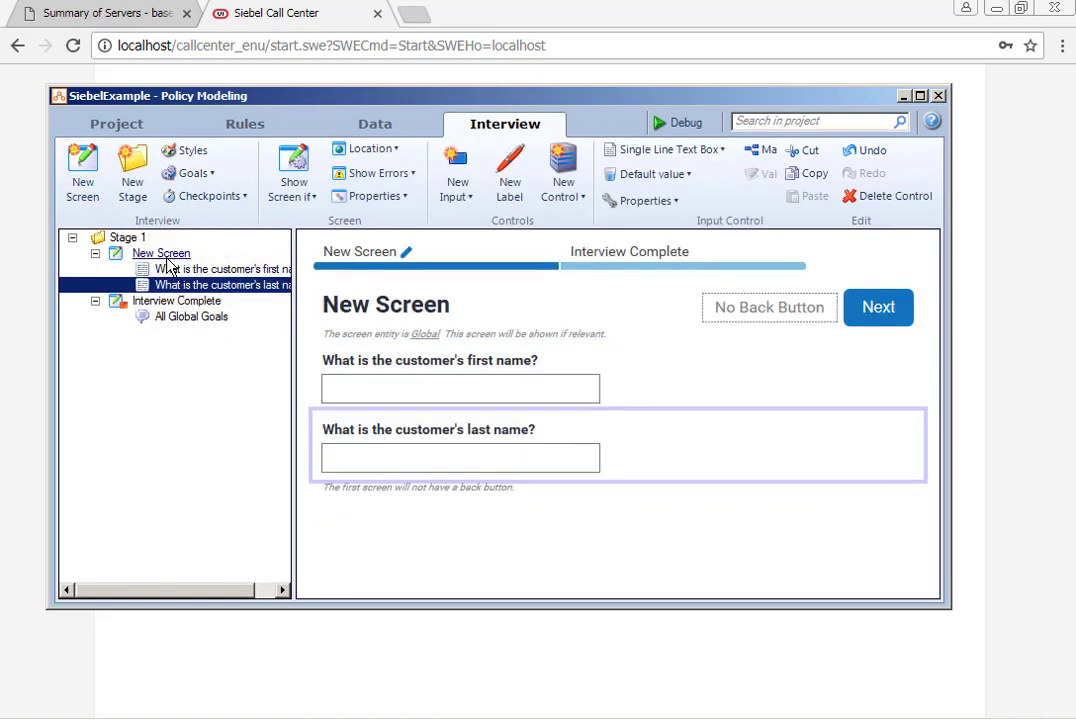
- Set the new screen's title to "Siebel Are You There?"
click(161, 253)
click(418, 314)
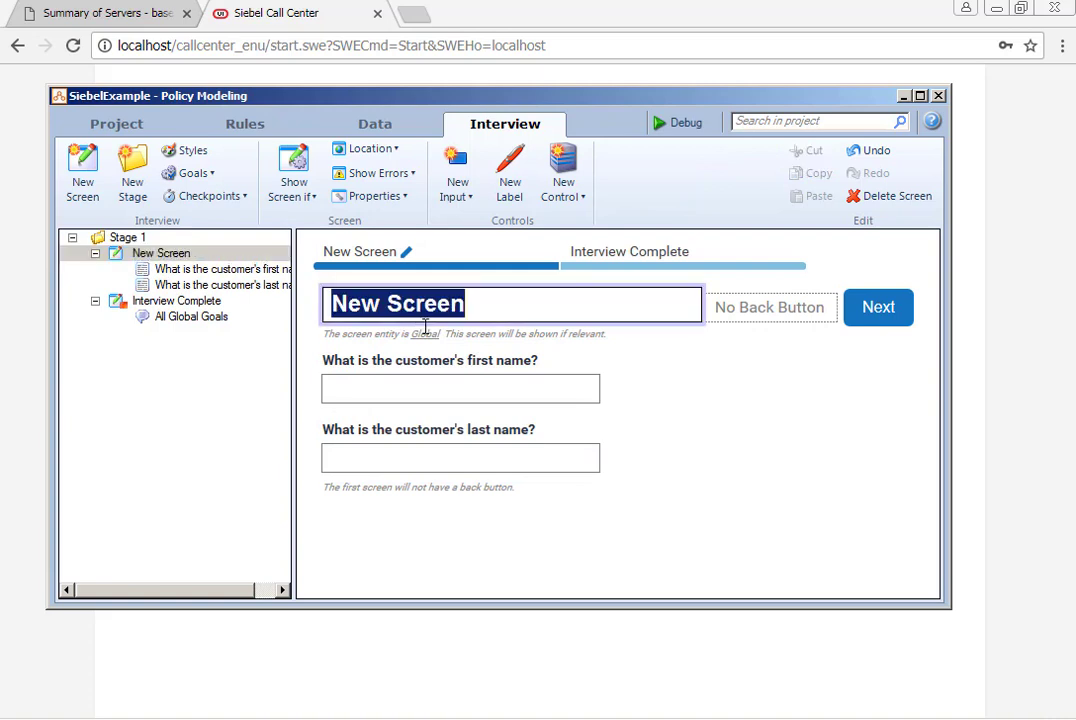
text(Siebel )
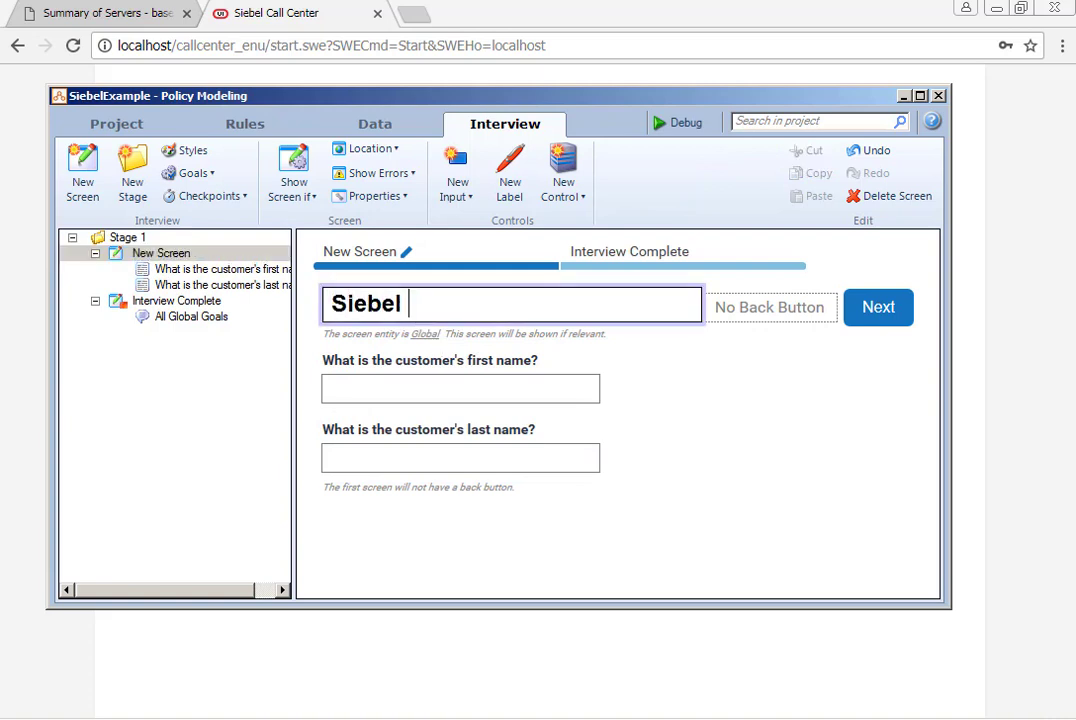
text(Are yy]]])
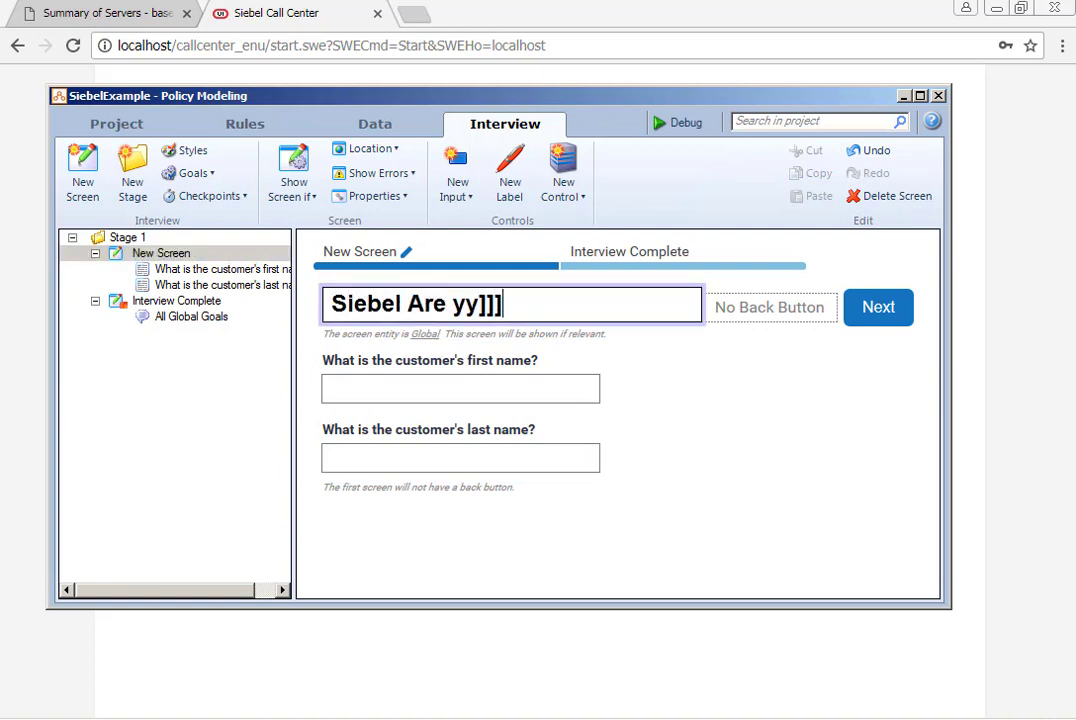
key(BackSpace)
key(BackSpace)
key(BackSpace)
key(BackSpace)
key(BackSpace)
text(YOu T)
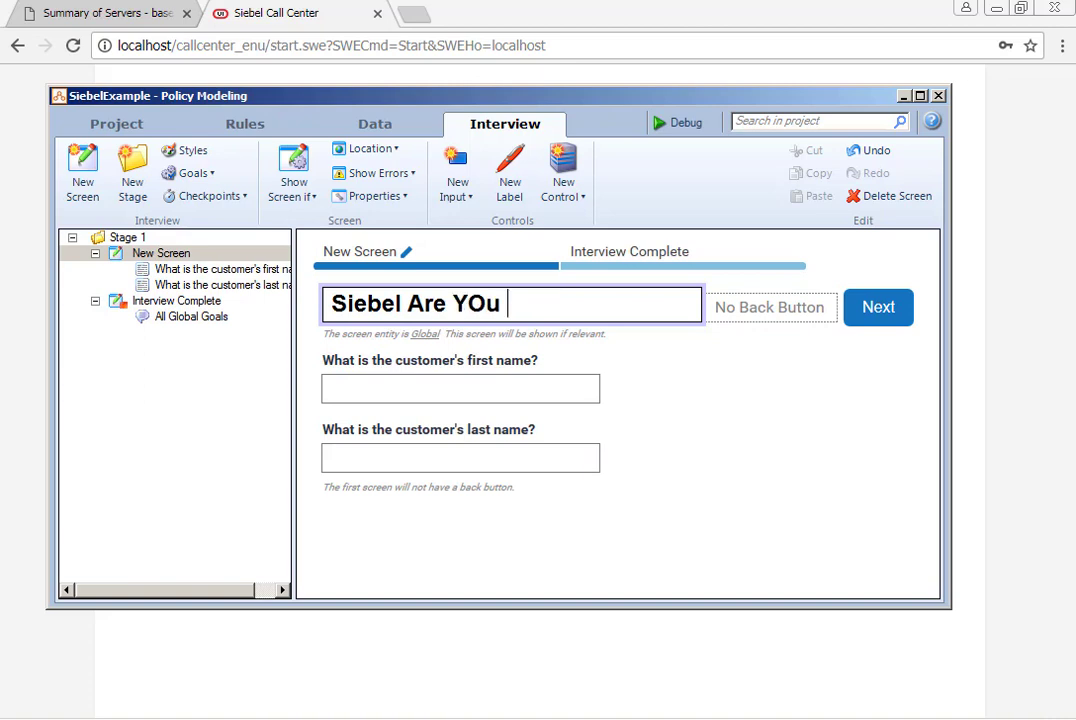
key(BackSpace)
key(BackSpace)
key(BackSpace)
key(BackSpace)
text(oy)
key(BackSpace)
text(u There?)
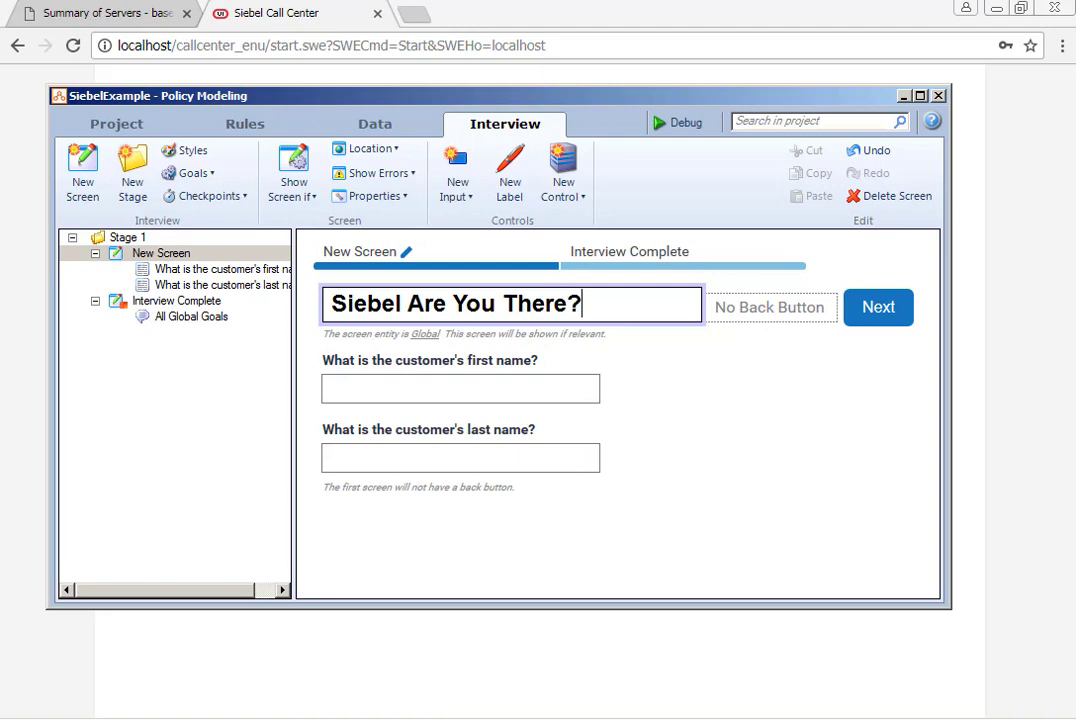
click(838, 452)
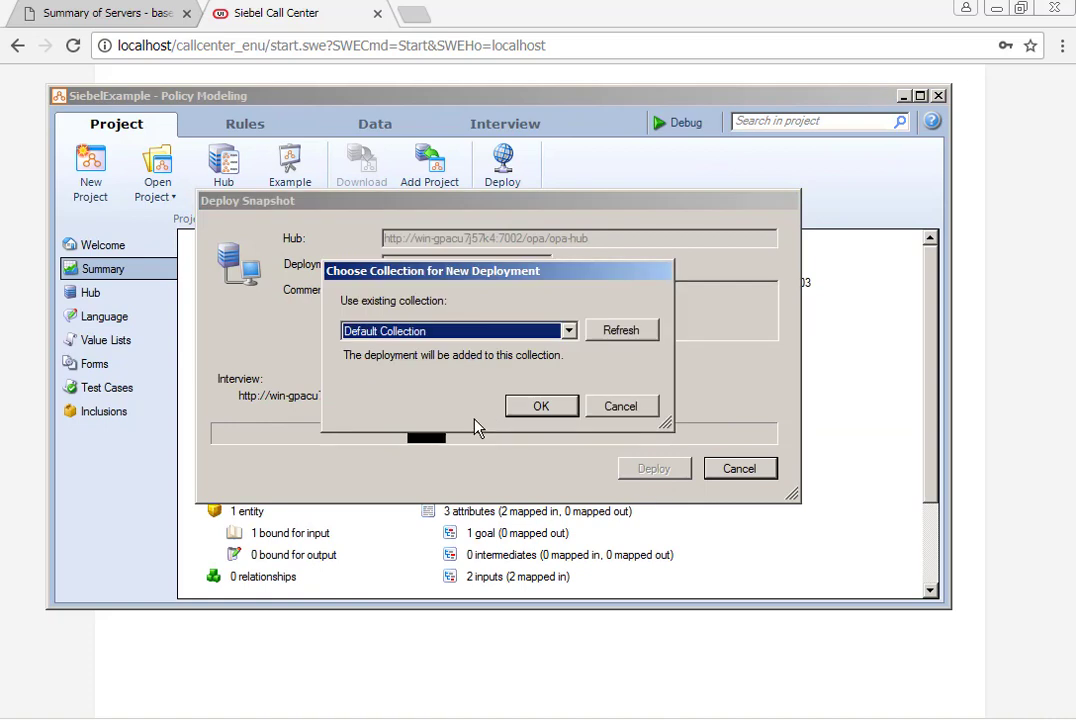
- Deploy the SiebelExample snapshot as a new deployment in the Default Collection
click(522, 340)
click(522, 350)
click(543, 412)
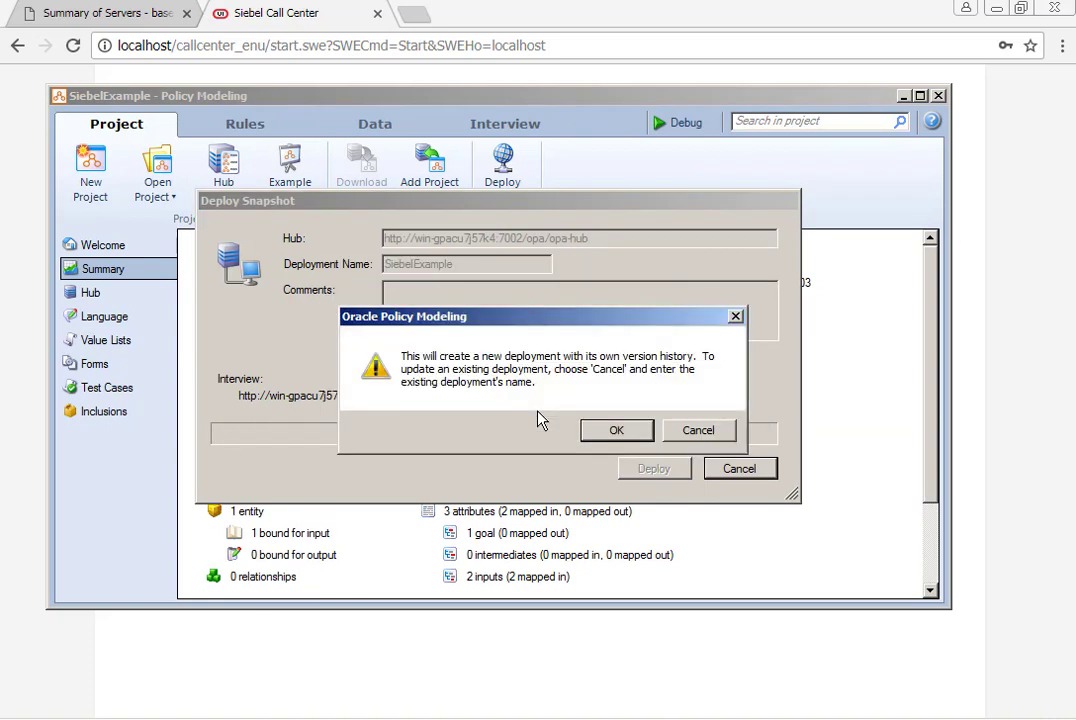
click(606, 436)
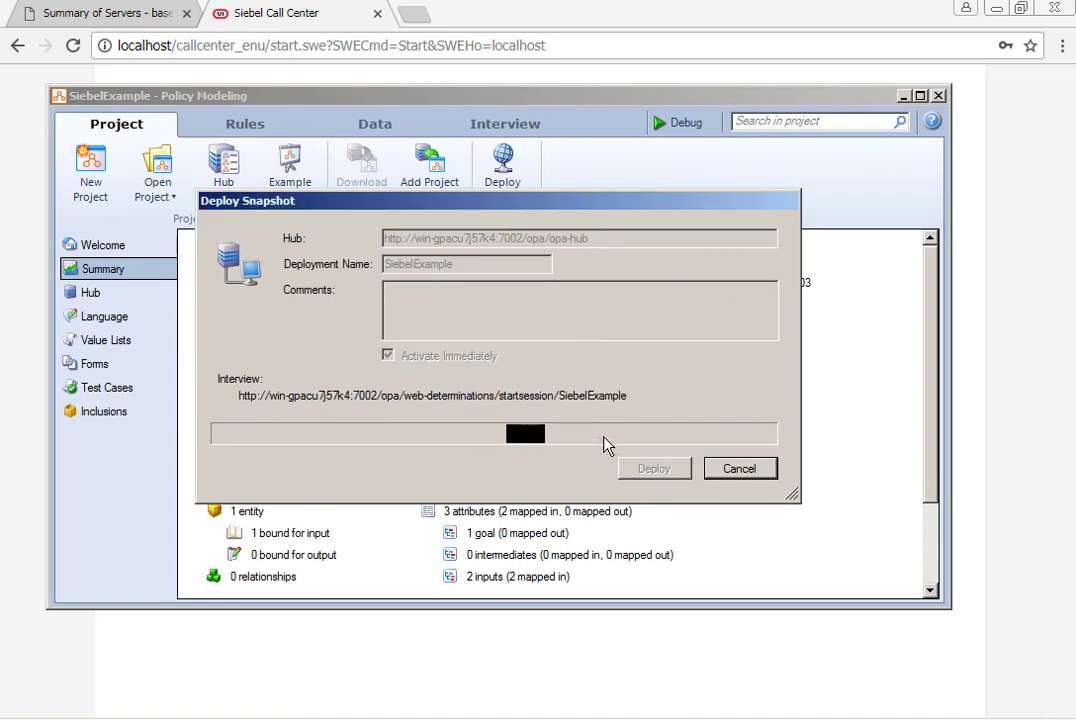
- Copy the deployed interview's URL into a blank Notepad document, append "?id=0-1" and select the whole address
right_click(608, 396)
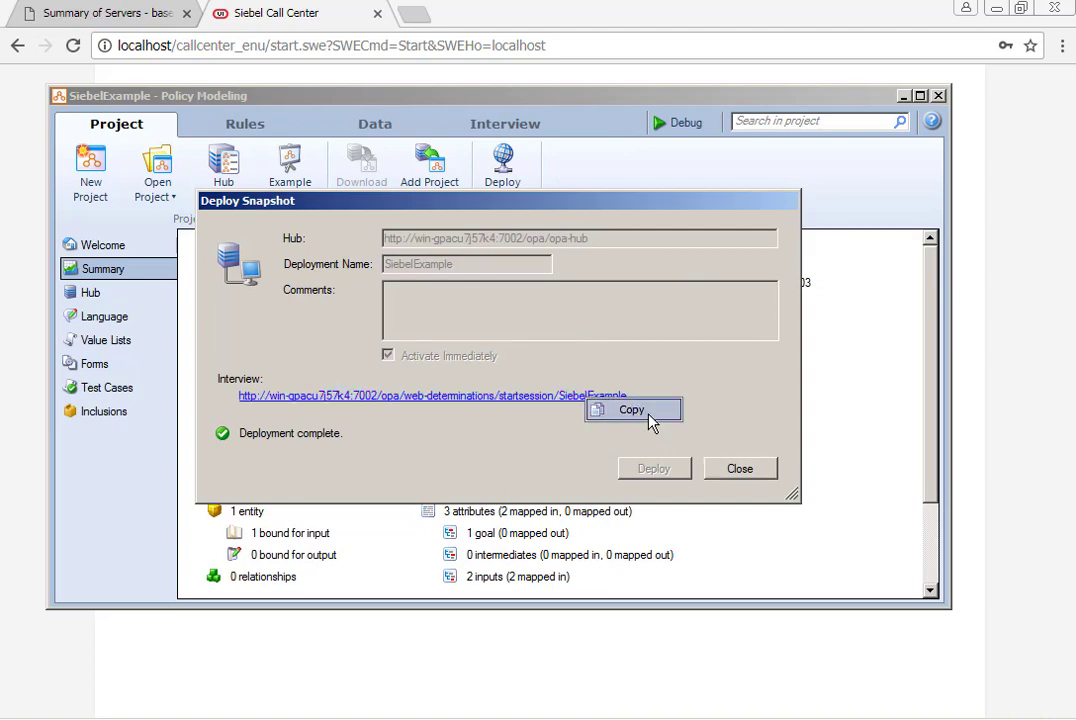
click(640, 411)
key(super)
click(100, 295)
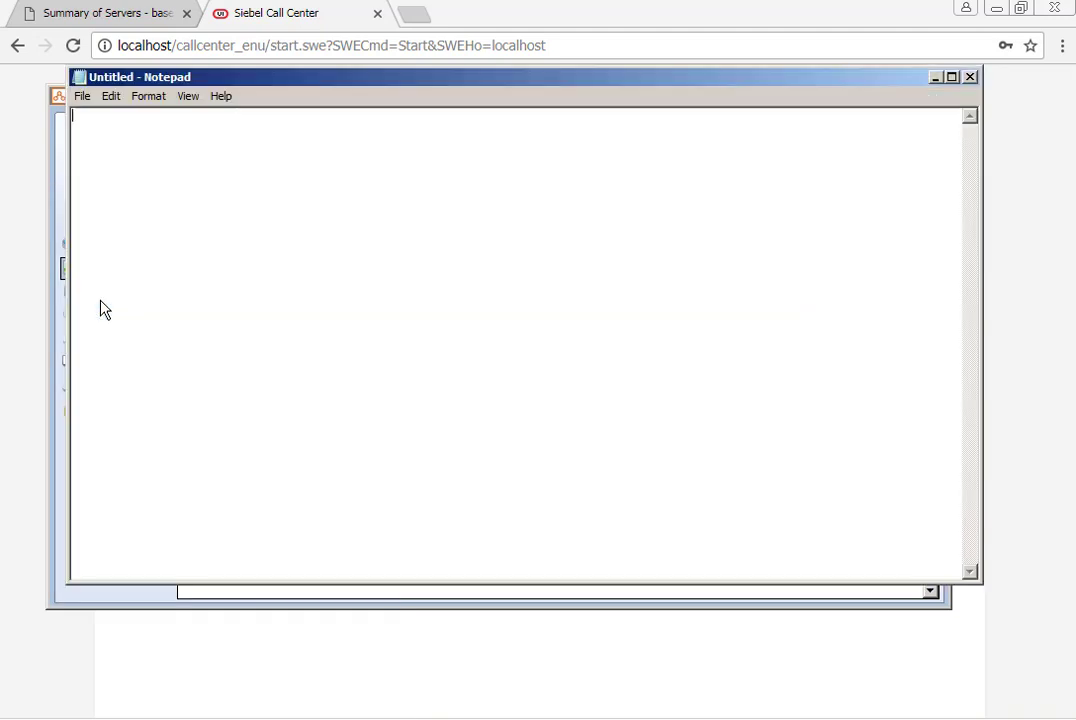
key(ctrl+v)
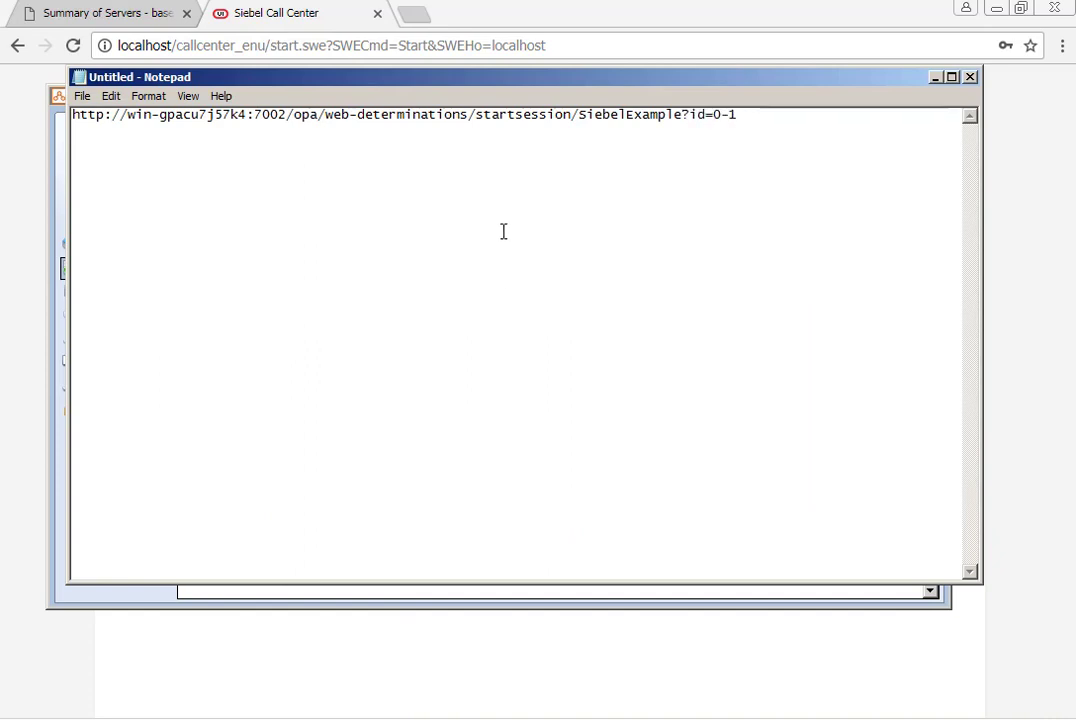
key(ctrl+a)
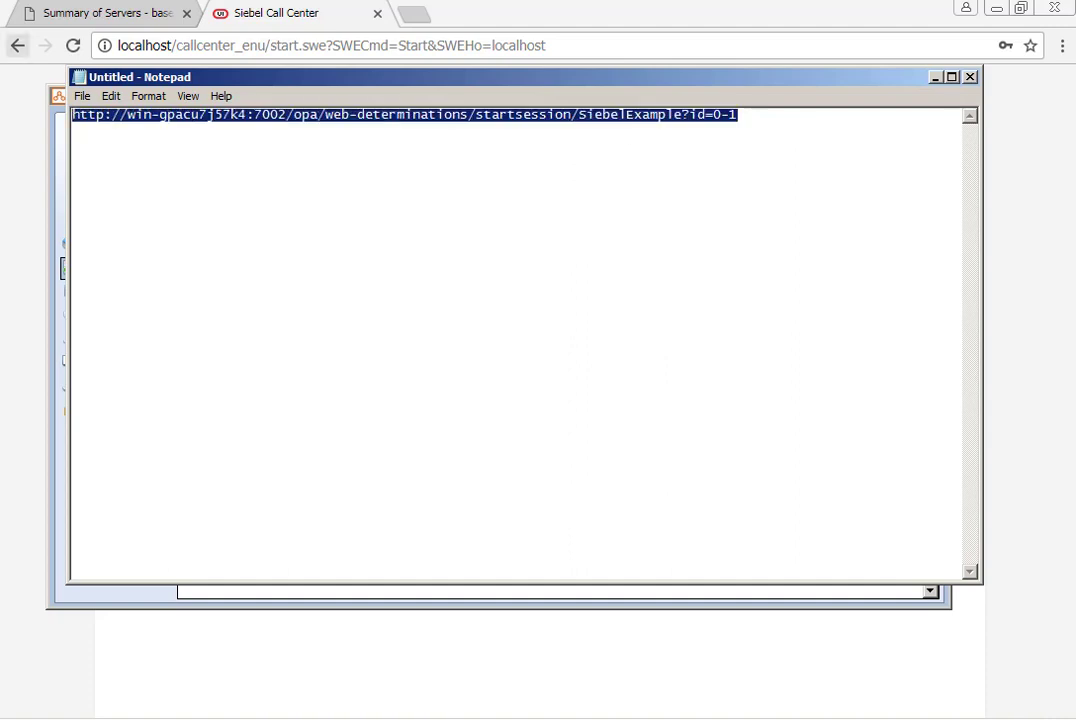
- Switch to the browser and open the copied SiebelExample interview address with id=0-1 in a new tab
click(212, 14)
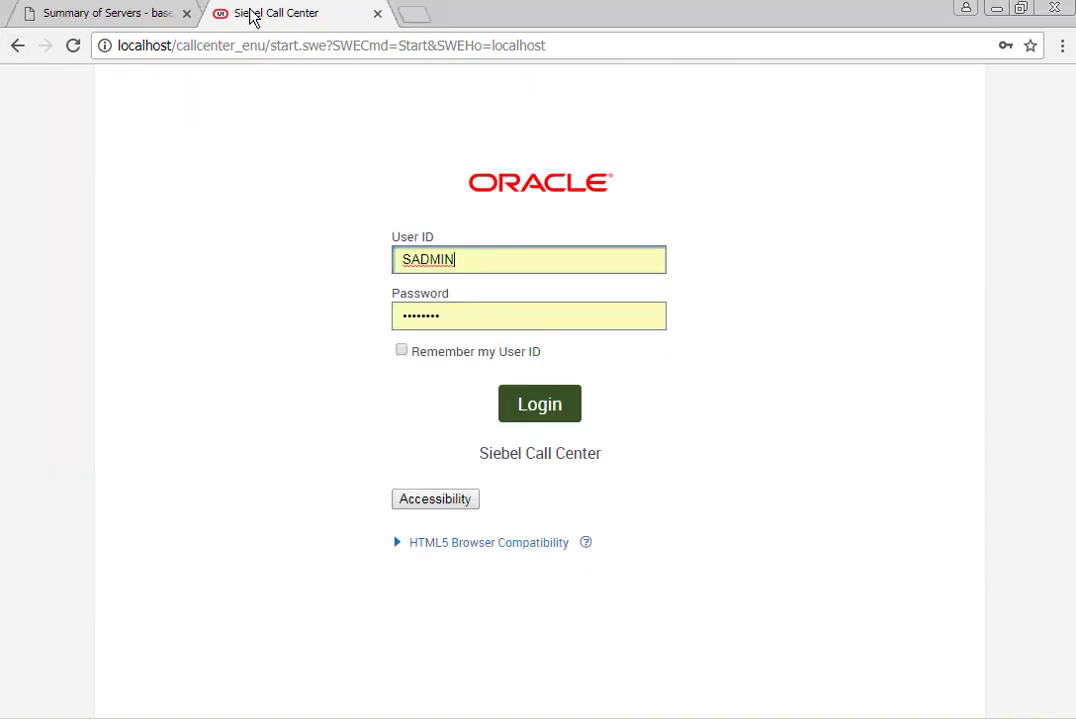
click(413, 15)
key(ctrl+v)
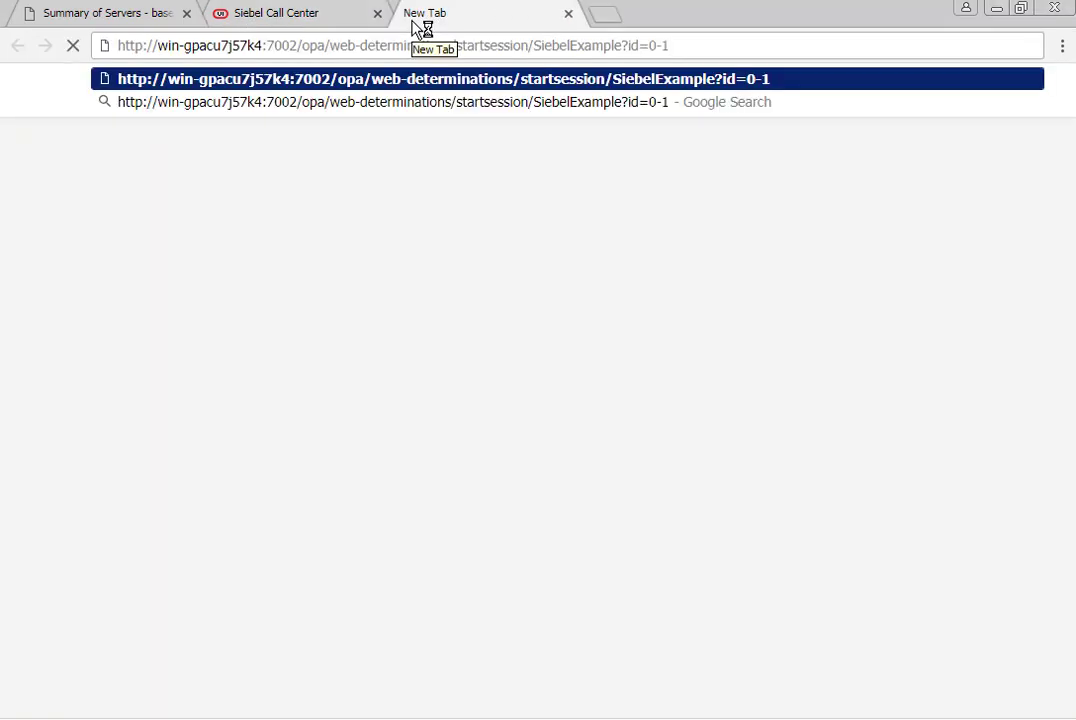
key(Return)
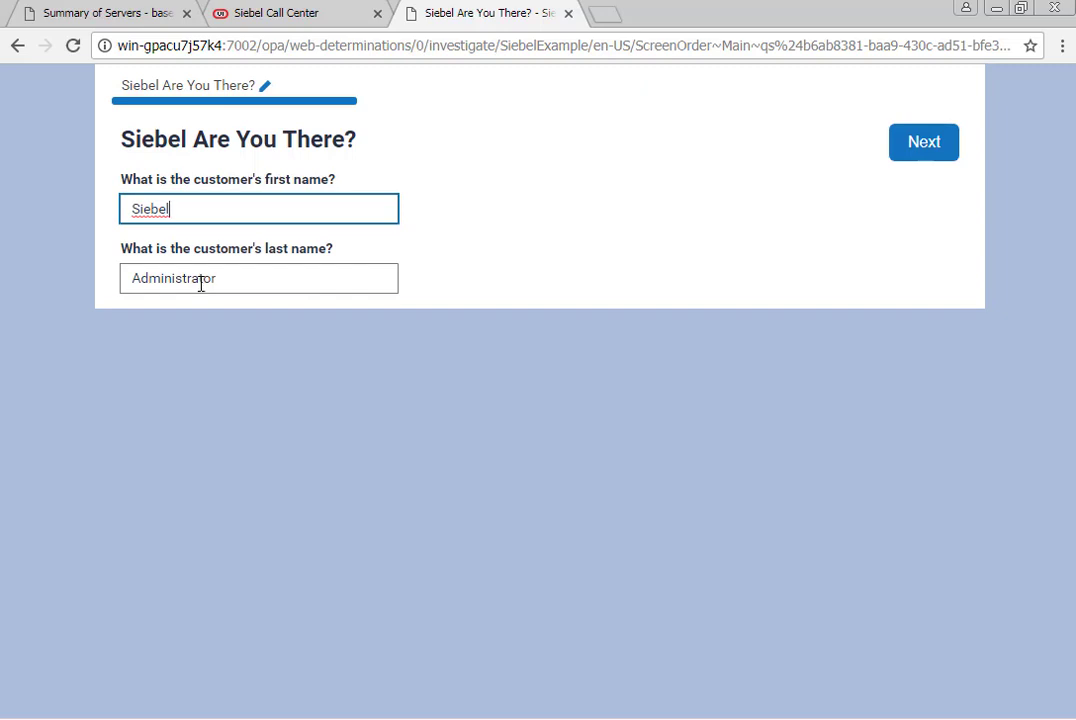
- Log in to Siebel Call Center with the prefilled credentials and open the Contacts List
click(322, 22)
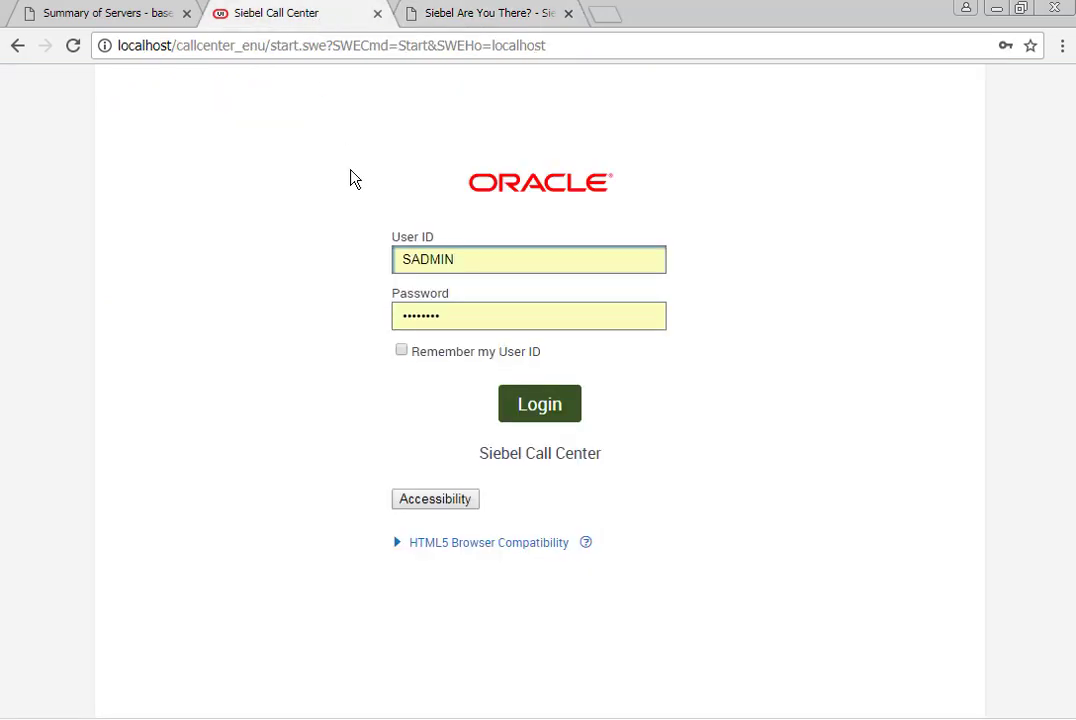
click(540, 402)
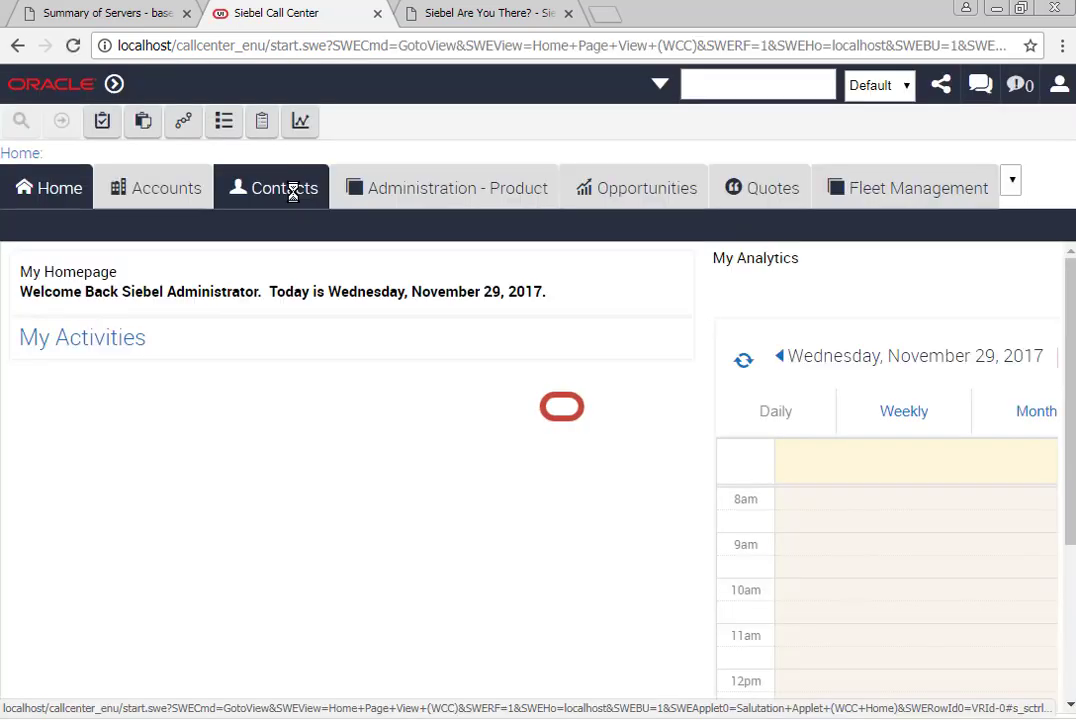
click(290, 193)
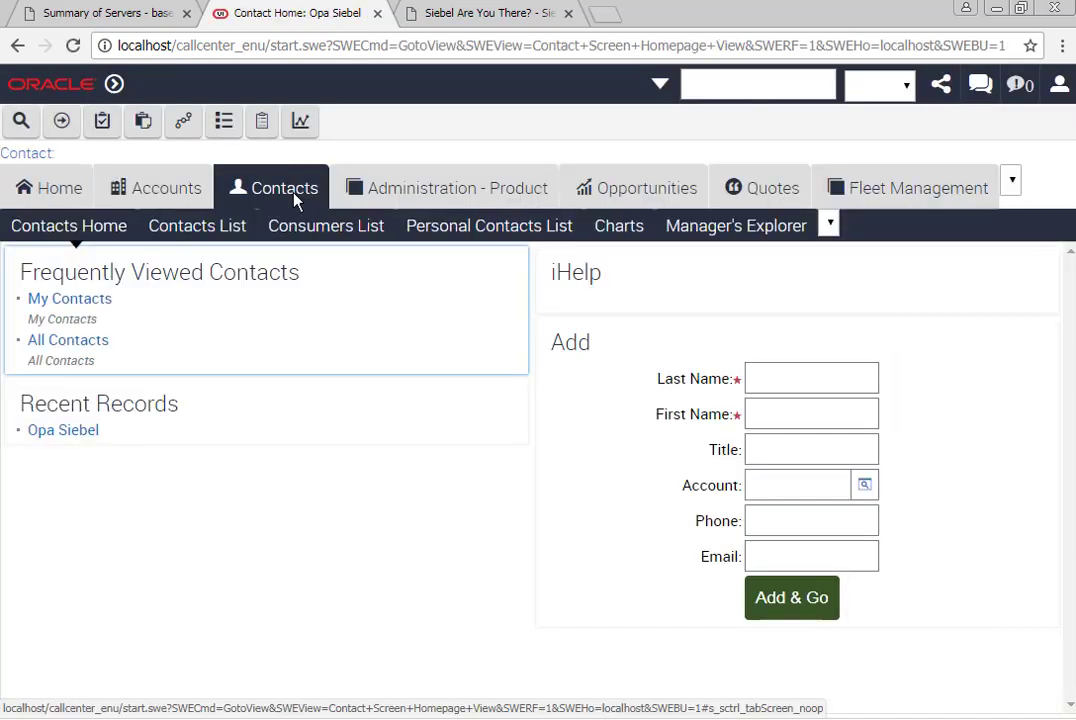
click(214, 229)
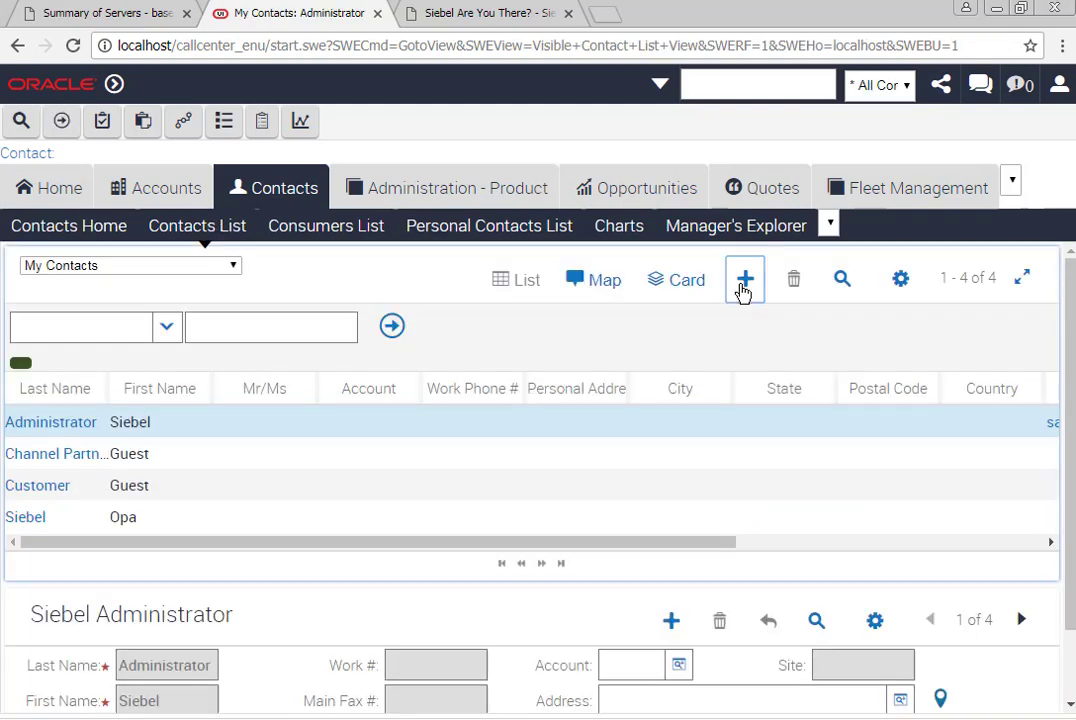
- Create a new contact with the last name "Unknown" and the first name "Person"
click(745, 281)
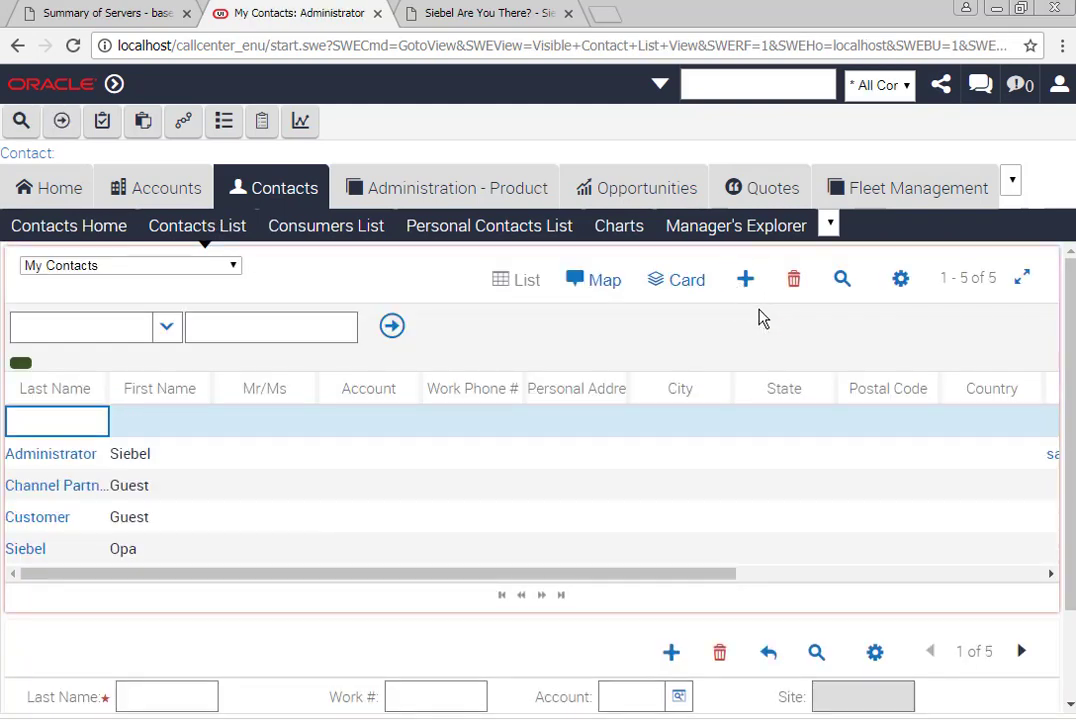
text(Uknon)
key(BackSpace)
key(BackSpace)
key(BackSpace)
text(Unknown)
key(Tab)
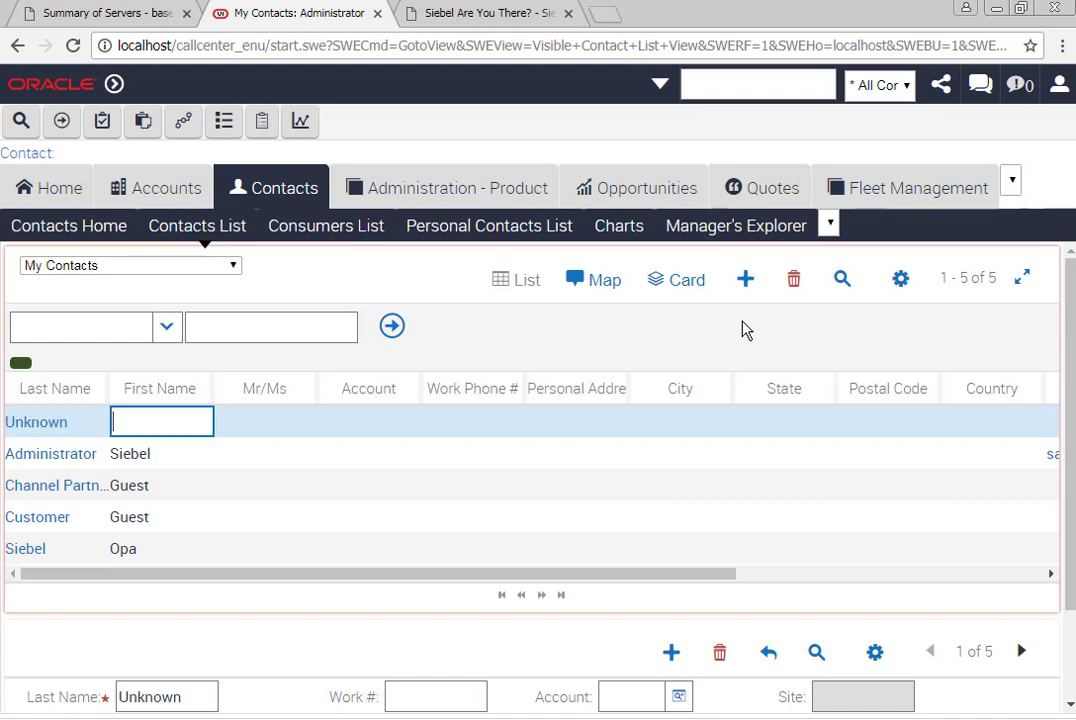
text(Person)
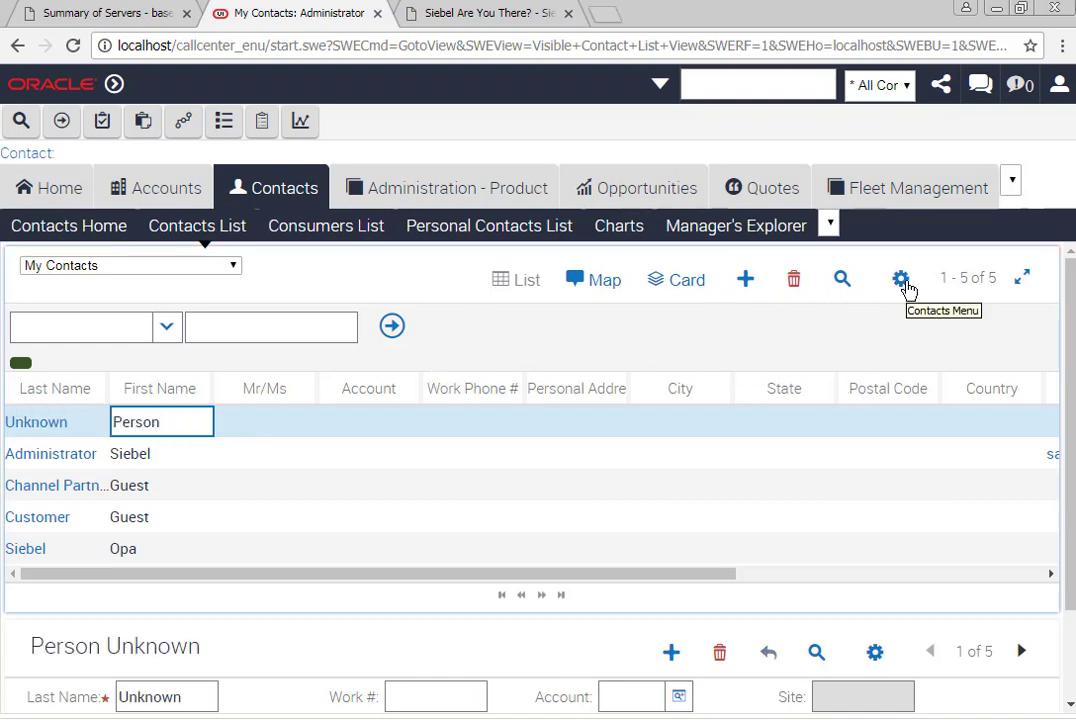
- Show the About Record details of the new contact and copy its row number
click(901, 280)
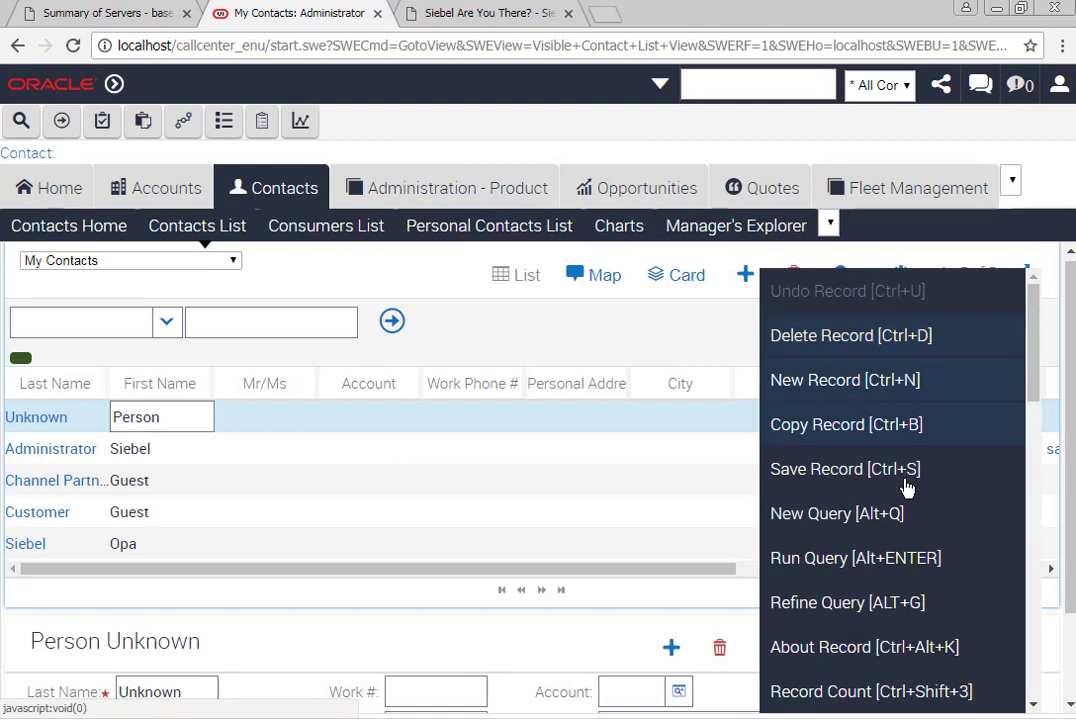
click(889, 646)
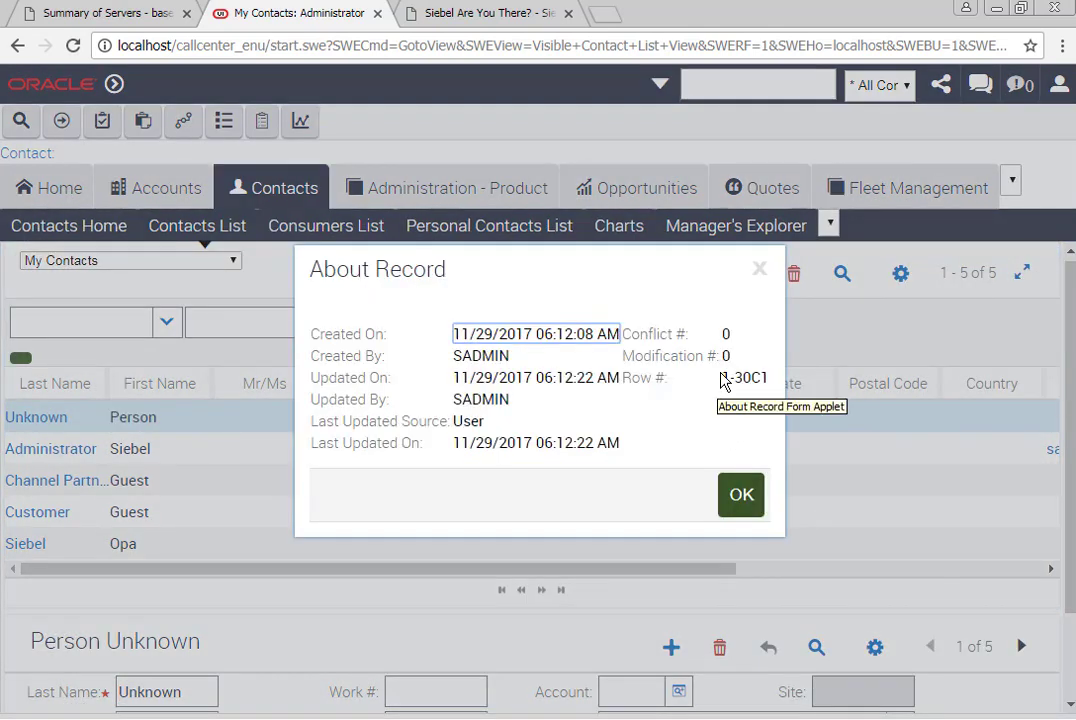
drag(723, 380, 773, 384)
click(772, 384)
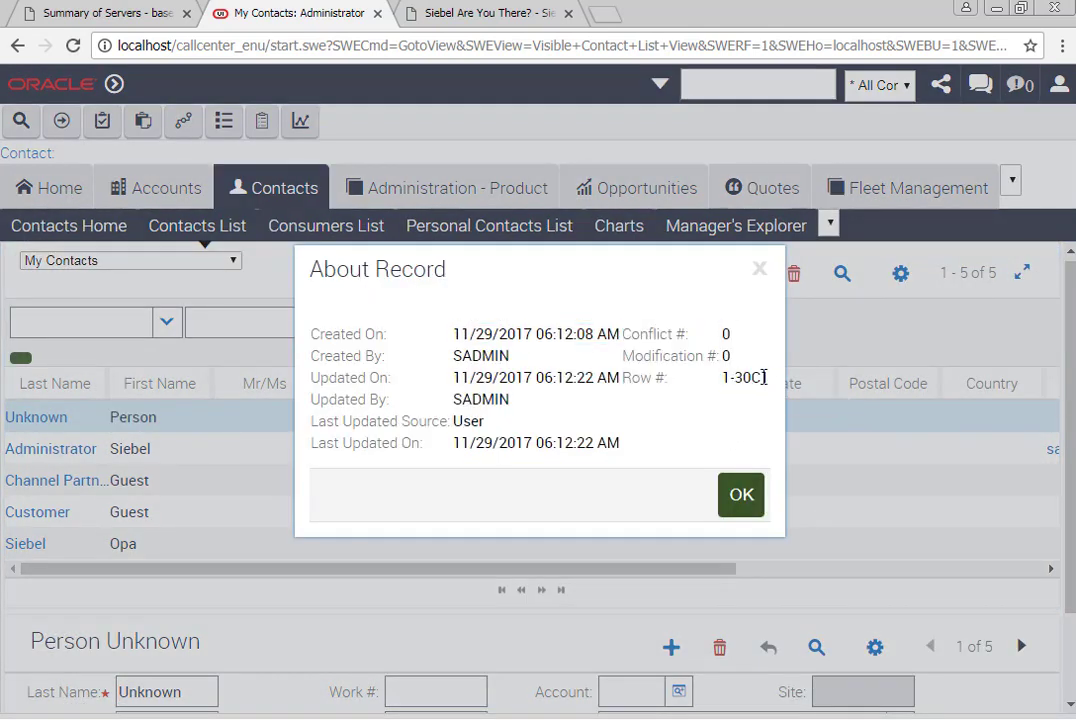
triple_click(763, 377)
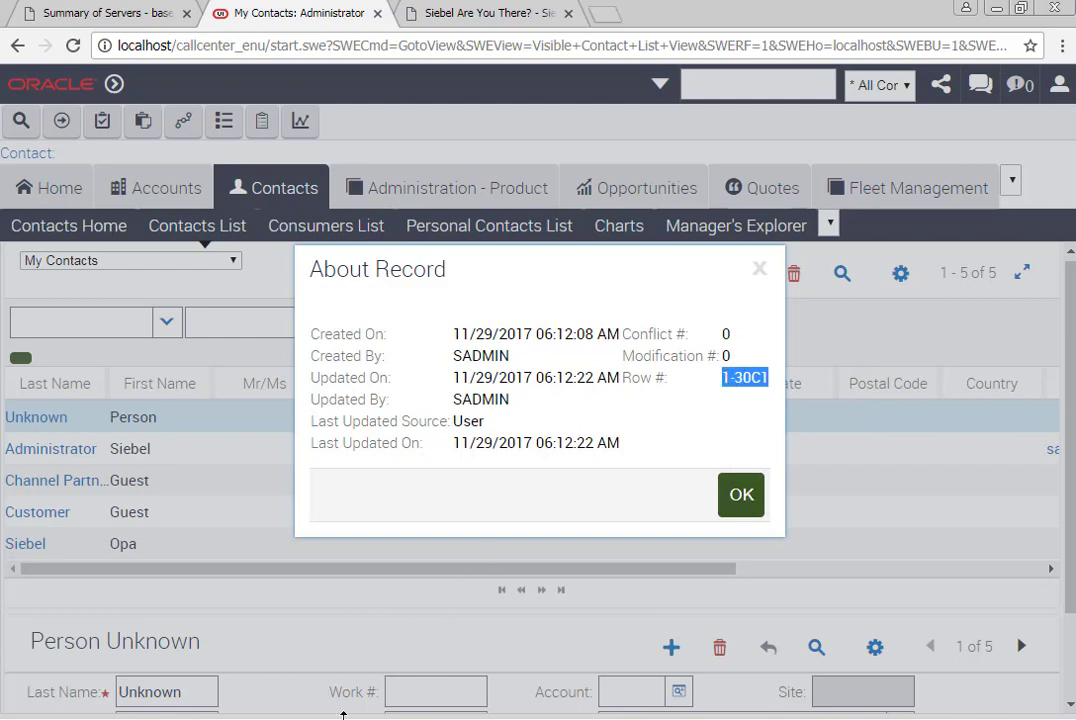
- Switch to Notepad, replace the address's id value with the copied row number 1-30C1, and select and copy the whole address
click(343, 714)
click(752, 115)
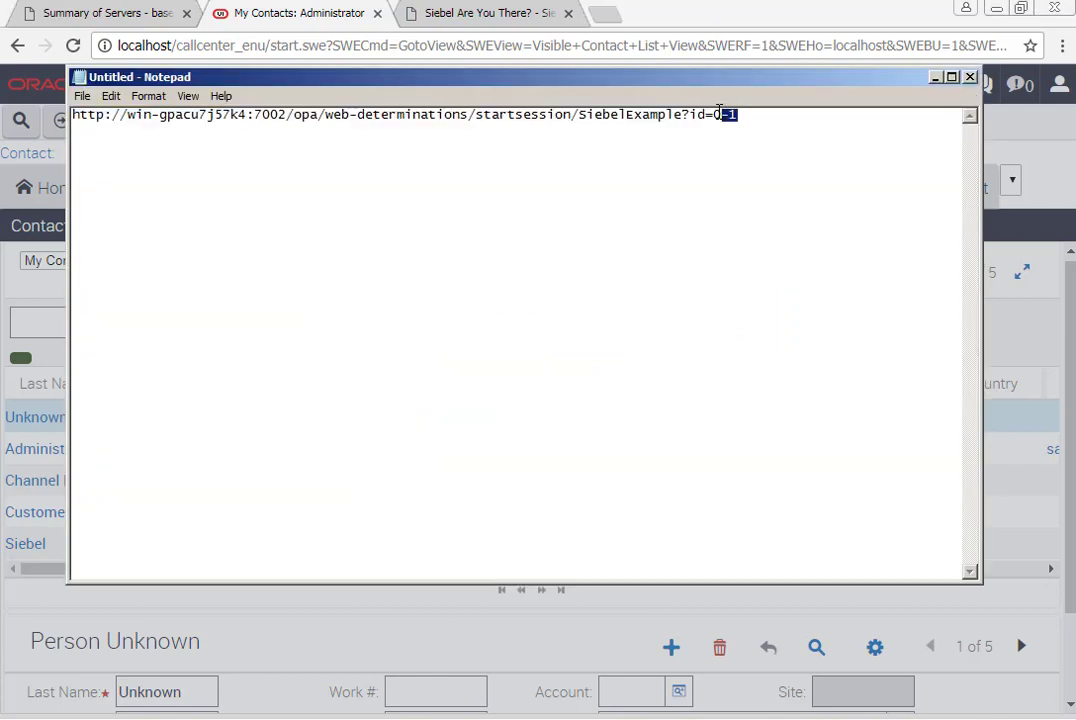
key(ctrl+v)
key(ctrl+a)
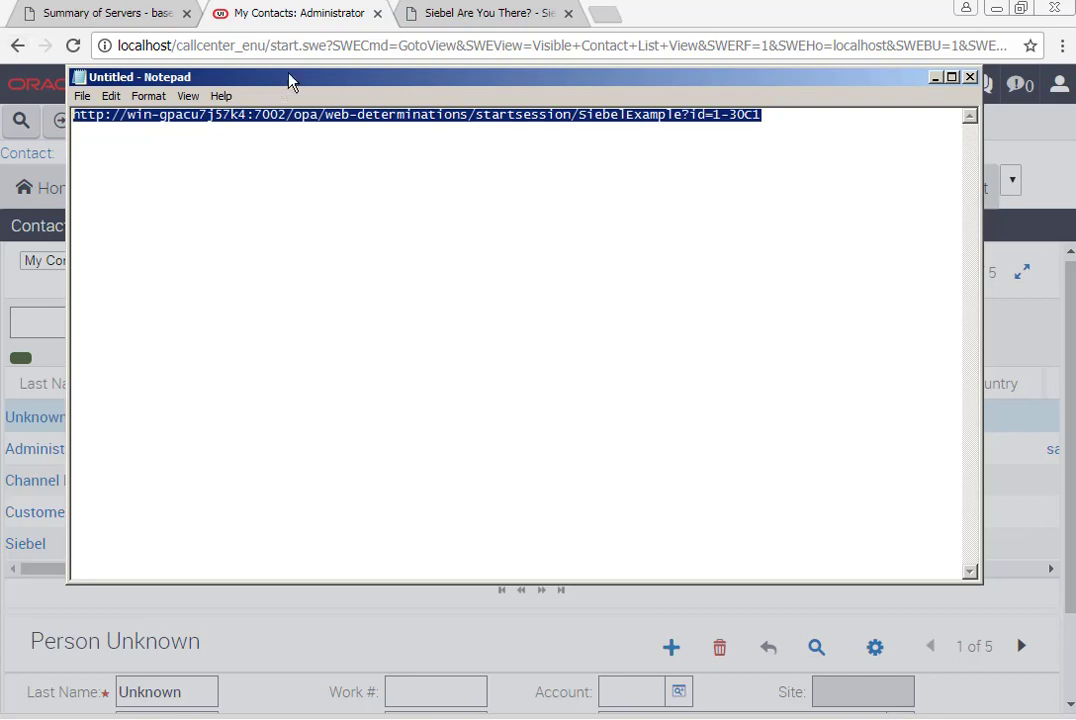
- Close the previous interview's browser tab and open the SiebelExample address with id=1-30C1 in a new tab
click(568, 13)
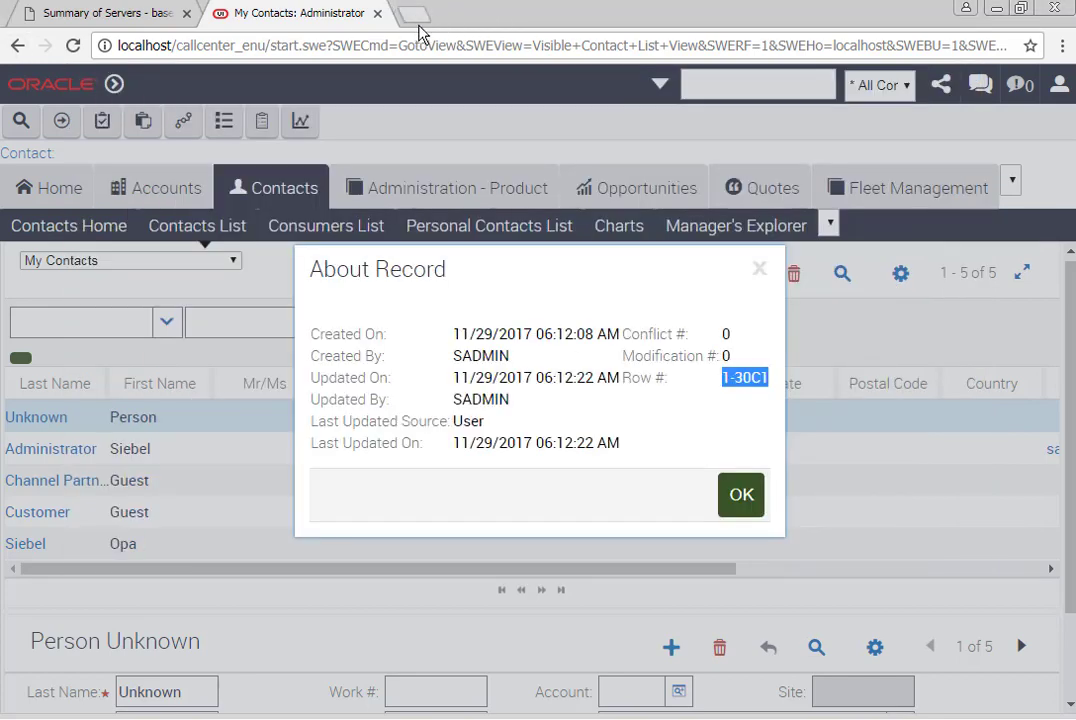
click(415, 15)
text(http://win-gpacu7j57k4:7002/opa/web-determinations/startsession/SiebelExample?id=1-30C1)
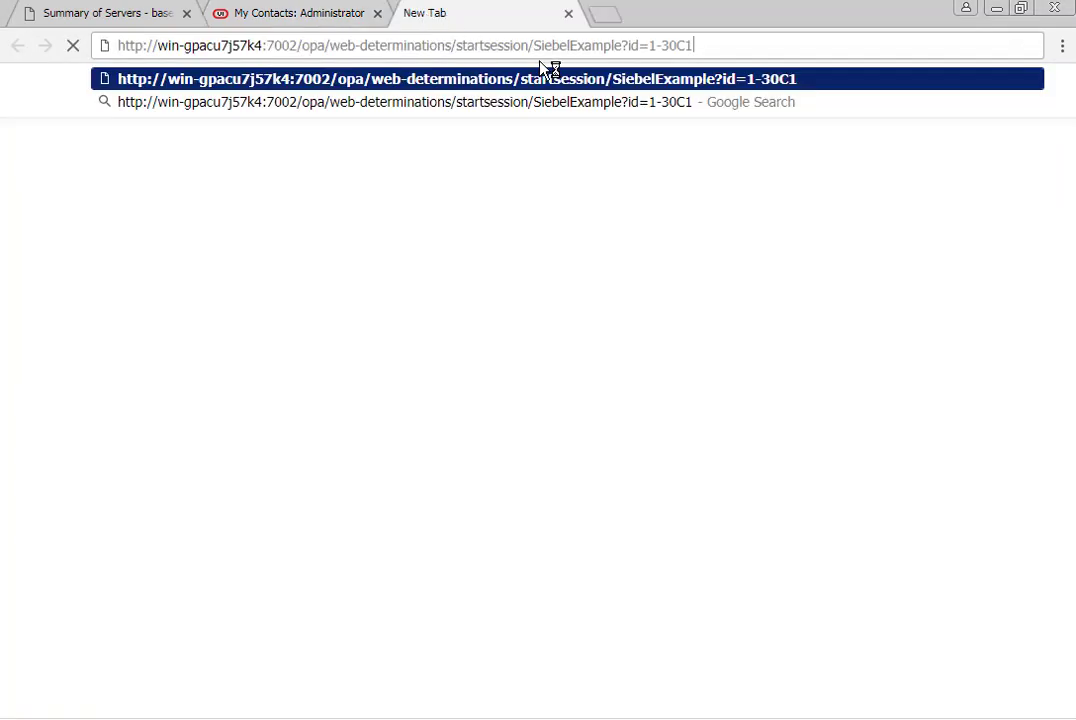
key(Return)
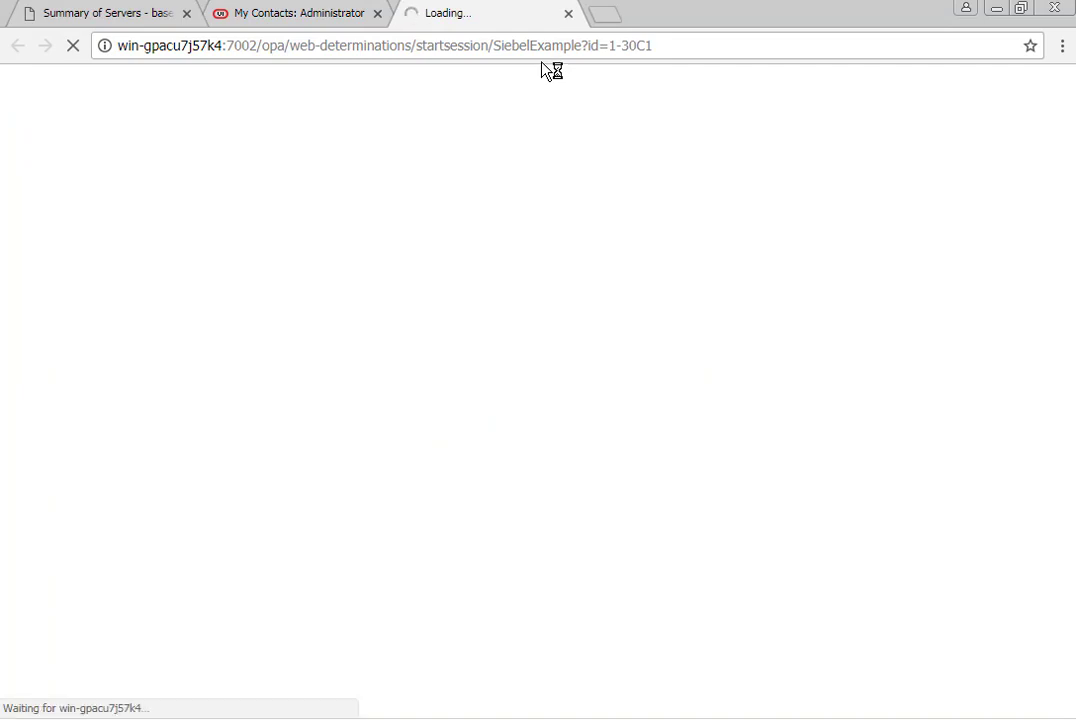